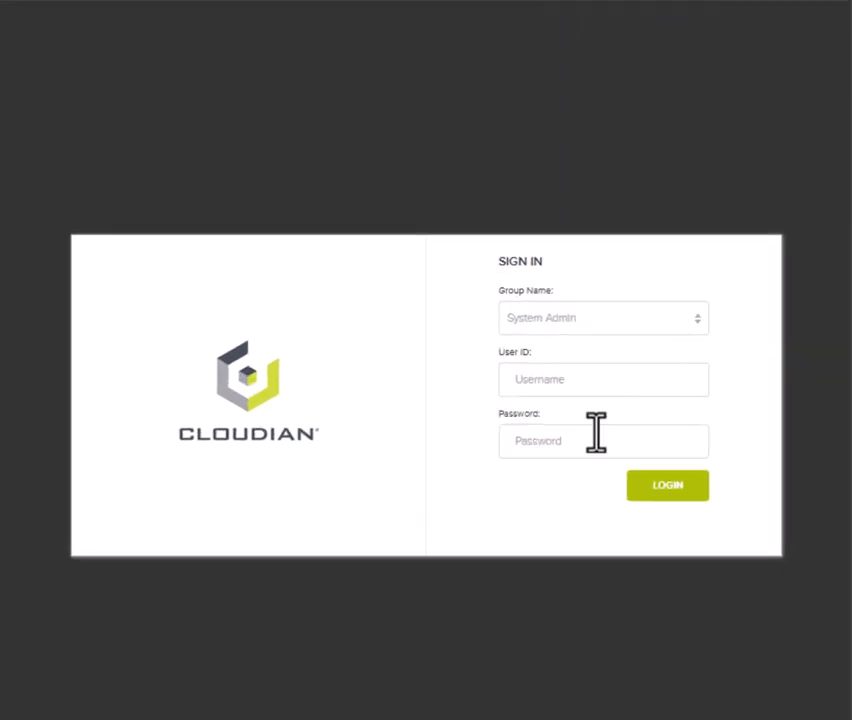
Sign in to the System Admin group as the administrator, entering the user ID and password
click(614, 308)
click(601, 345)
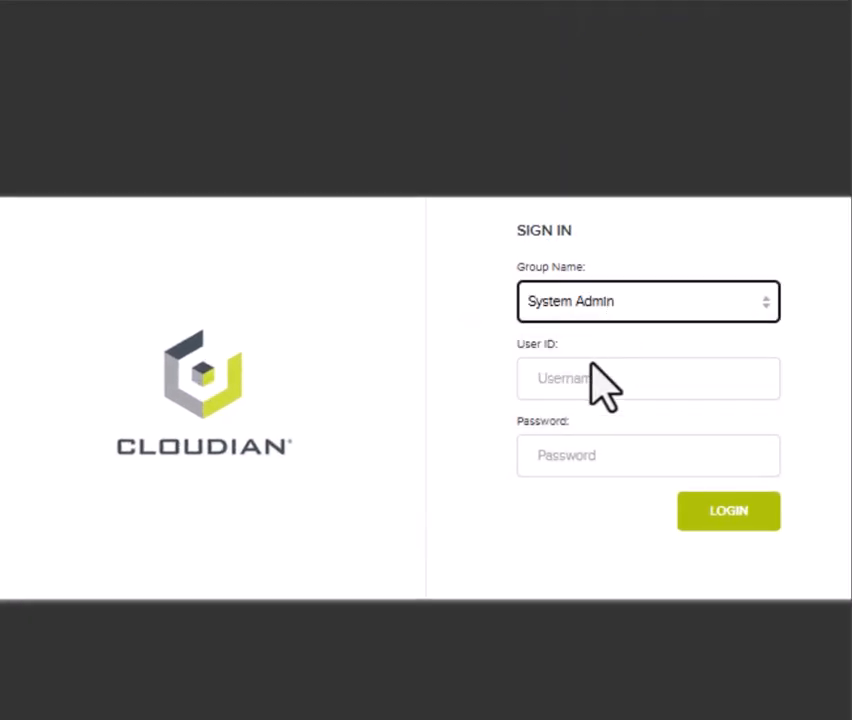
click(580, 378)
text(admin)
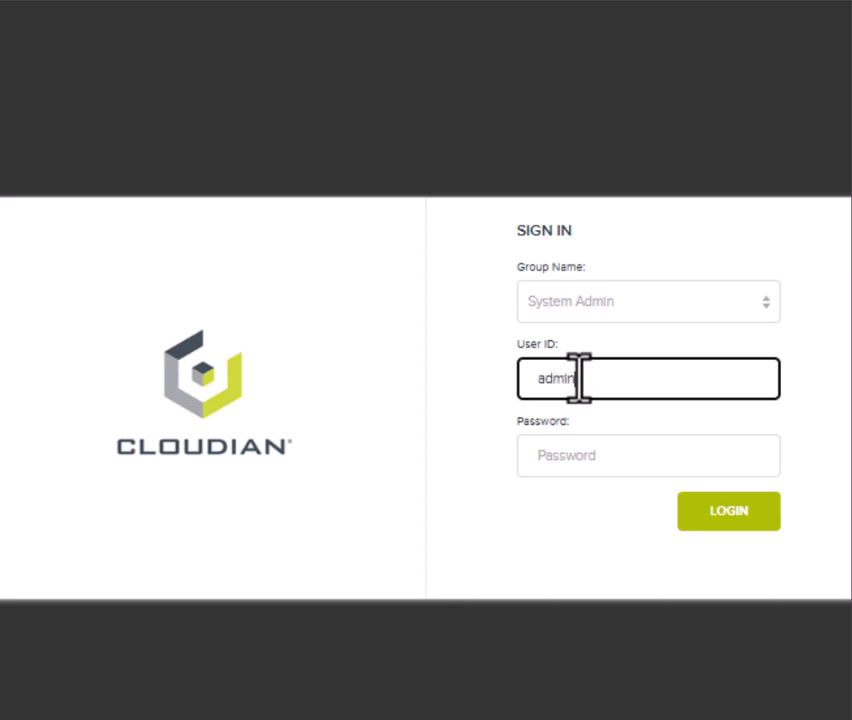
key(Tab)
text(public)
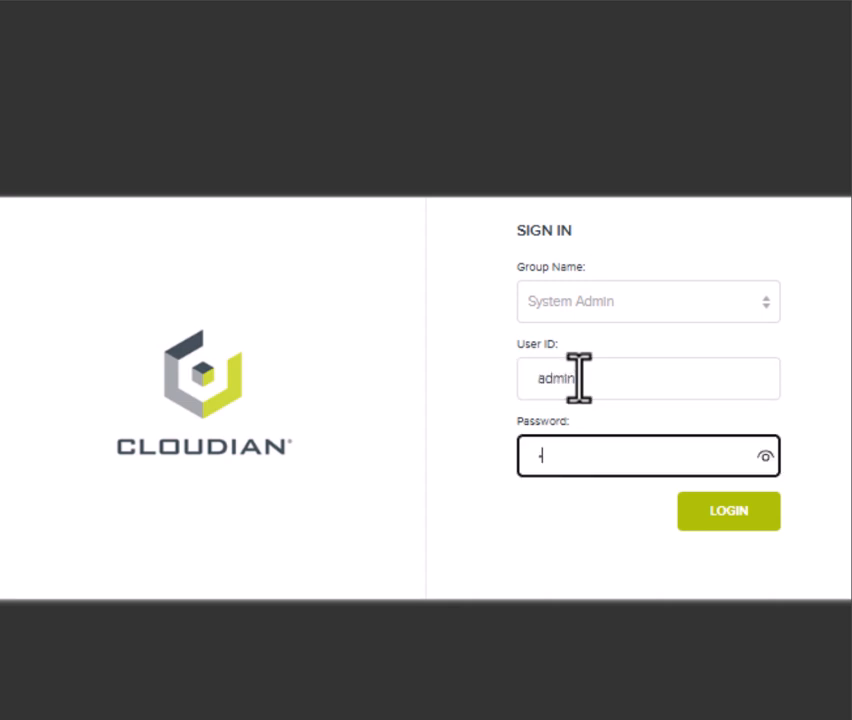
text(•••)
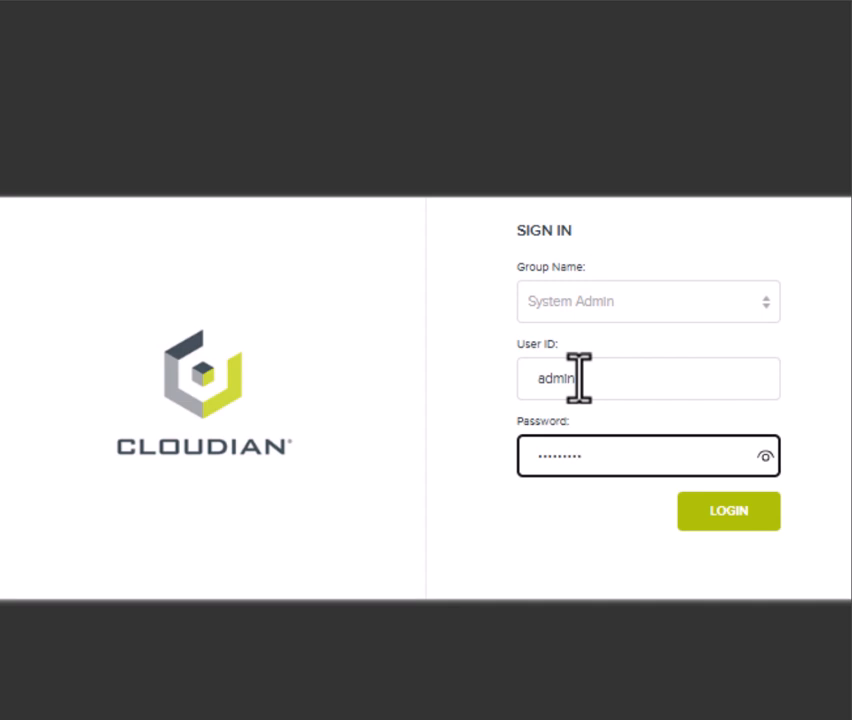
key(Return)
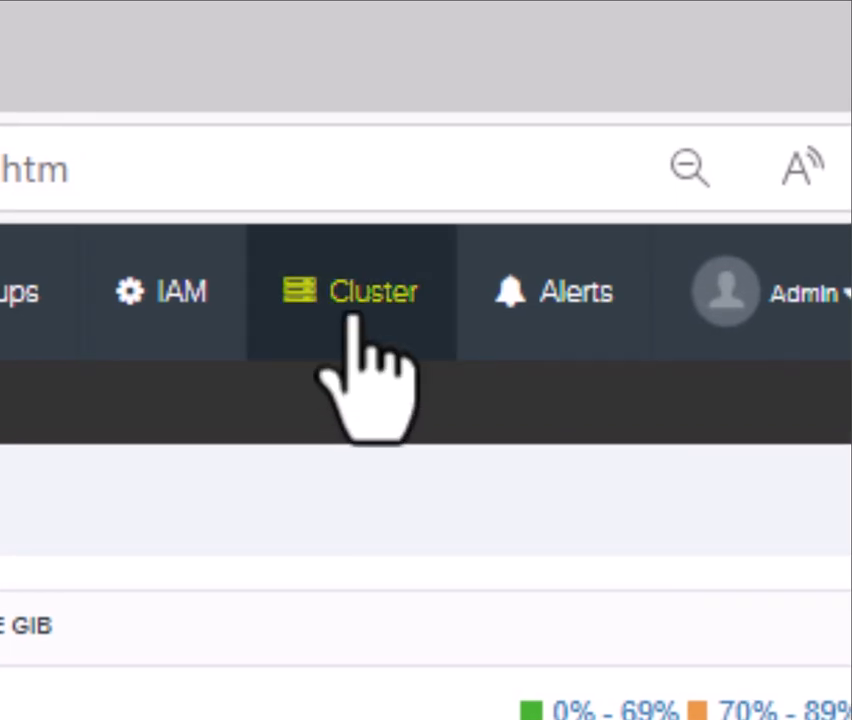
Create a storage policy named ec32hybrid, described as 'Erasure Coding Hybrid Policy 3-2'
click(354, 318)
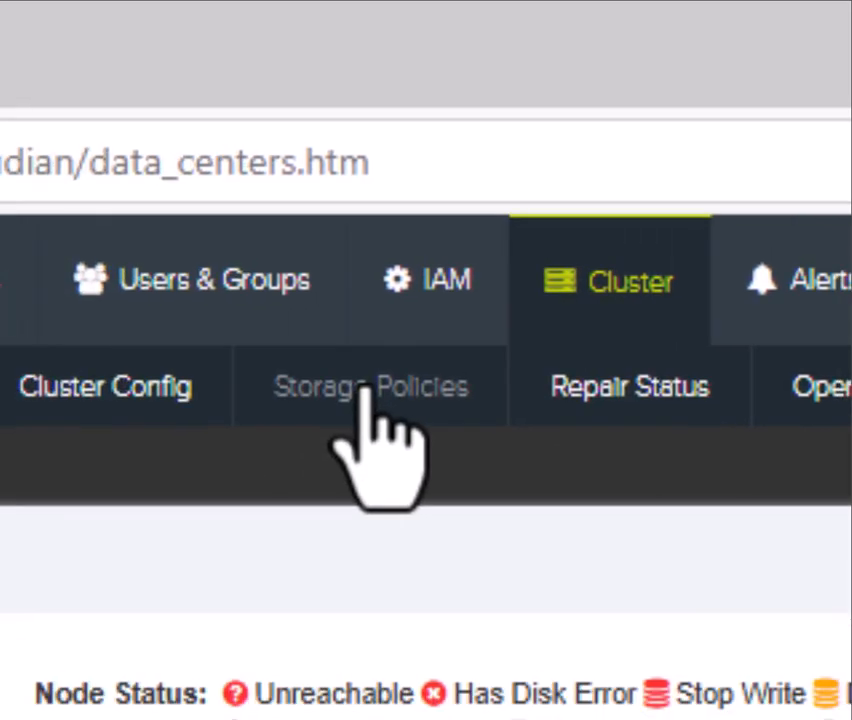
click(366, 388)
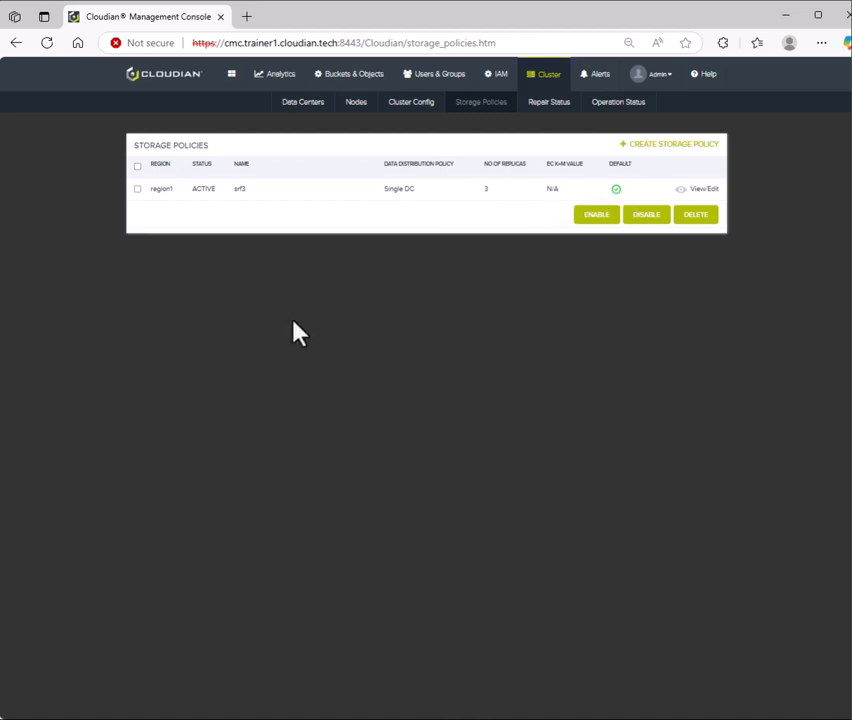
click(672, 150)
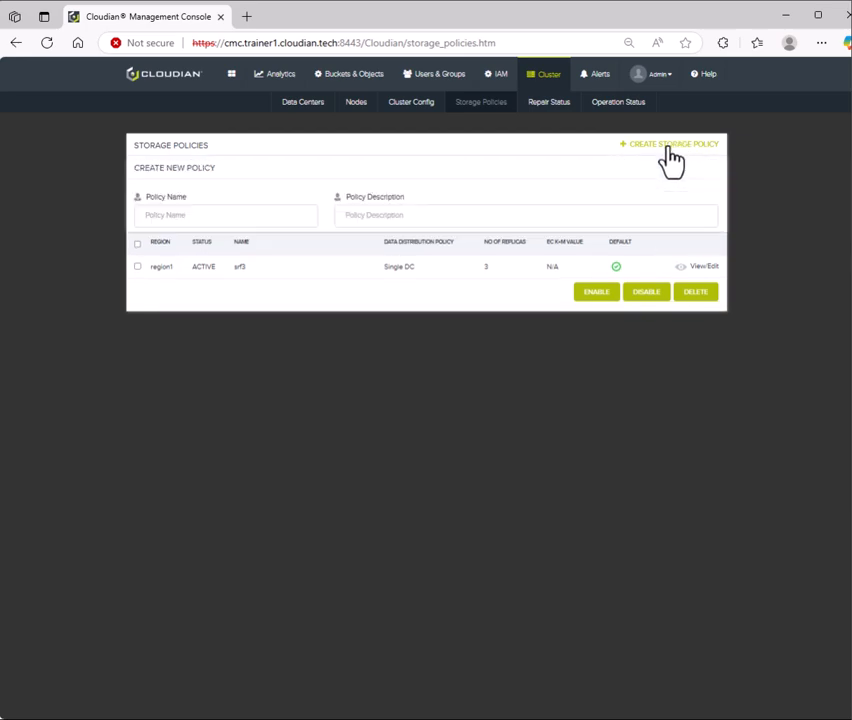
click(257, 222)
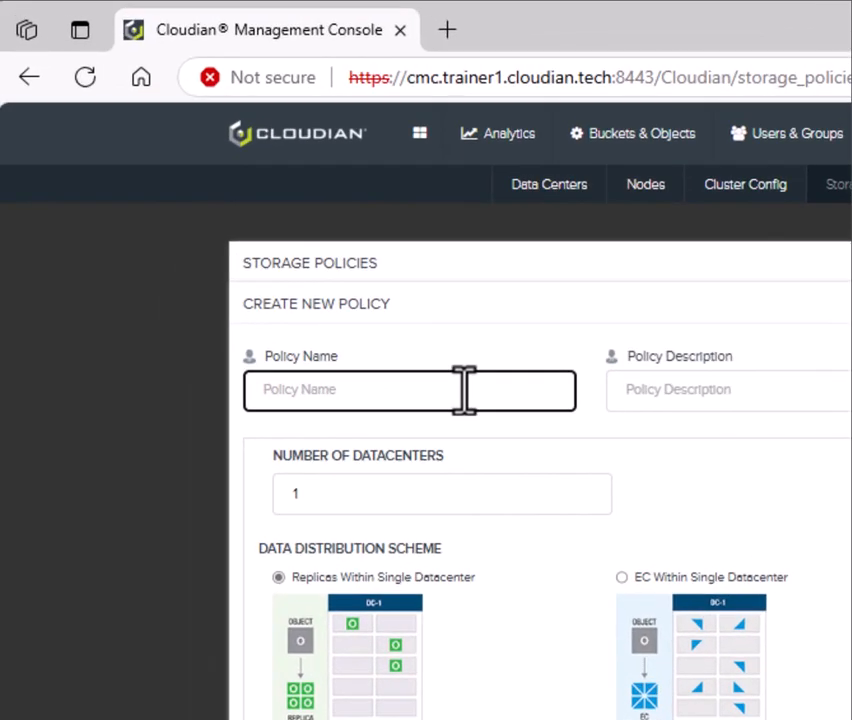
text(ec32hybrid)
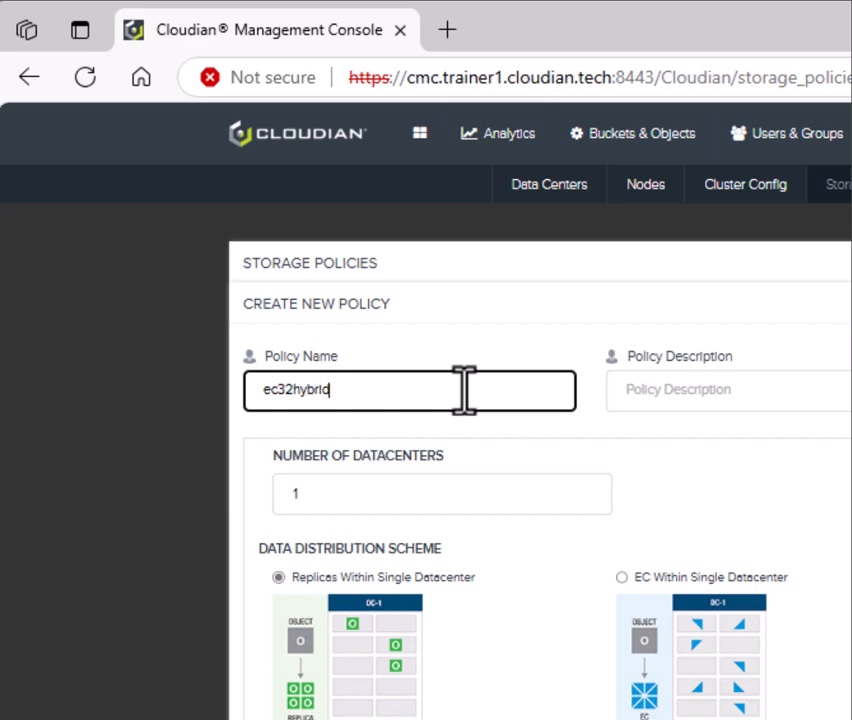
click(713, 389)
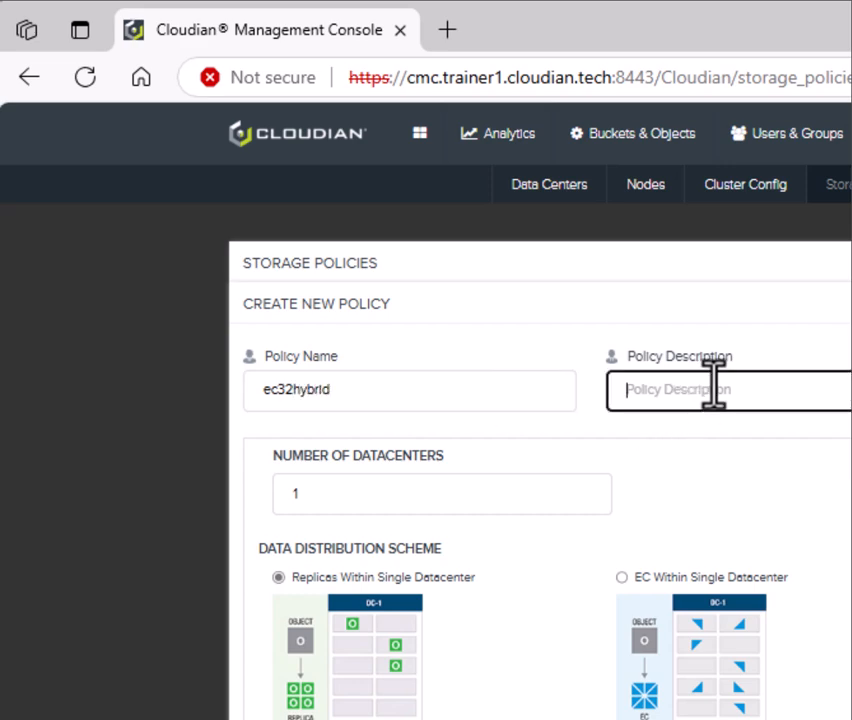
text(Erasure )
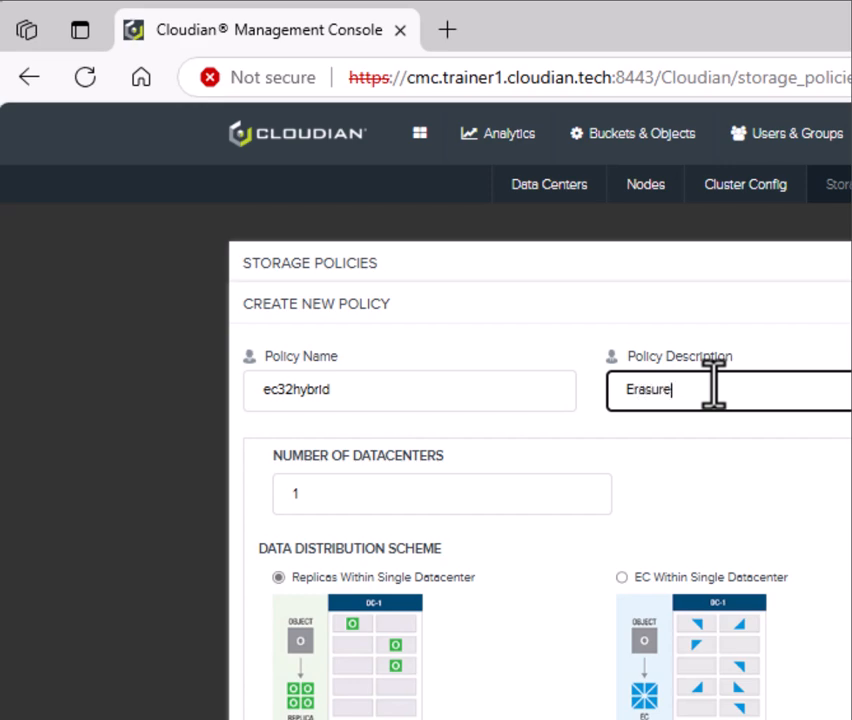
text(Coding Hybrid Policy)
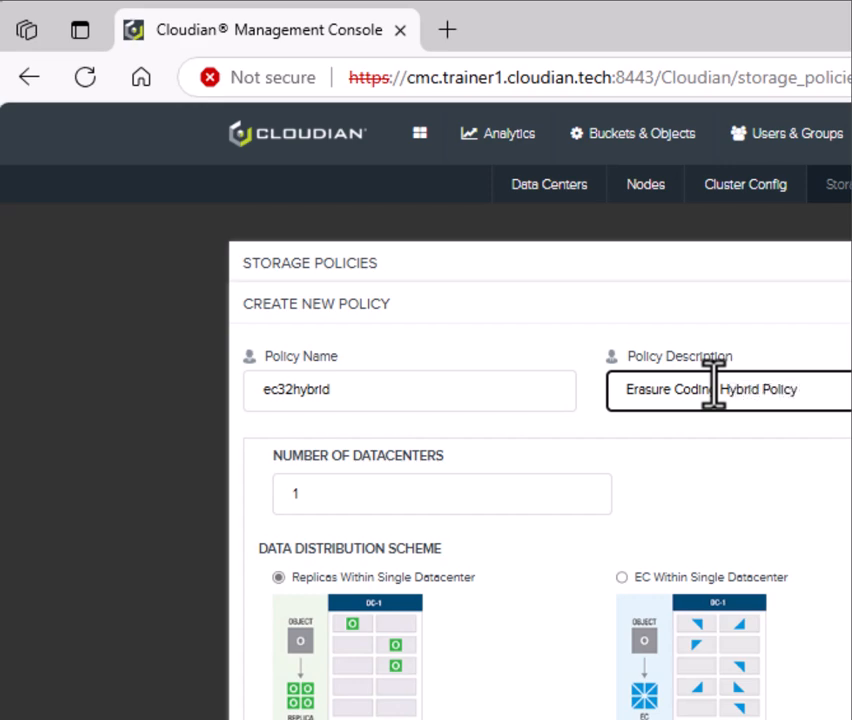
text( 3-2)
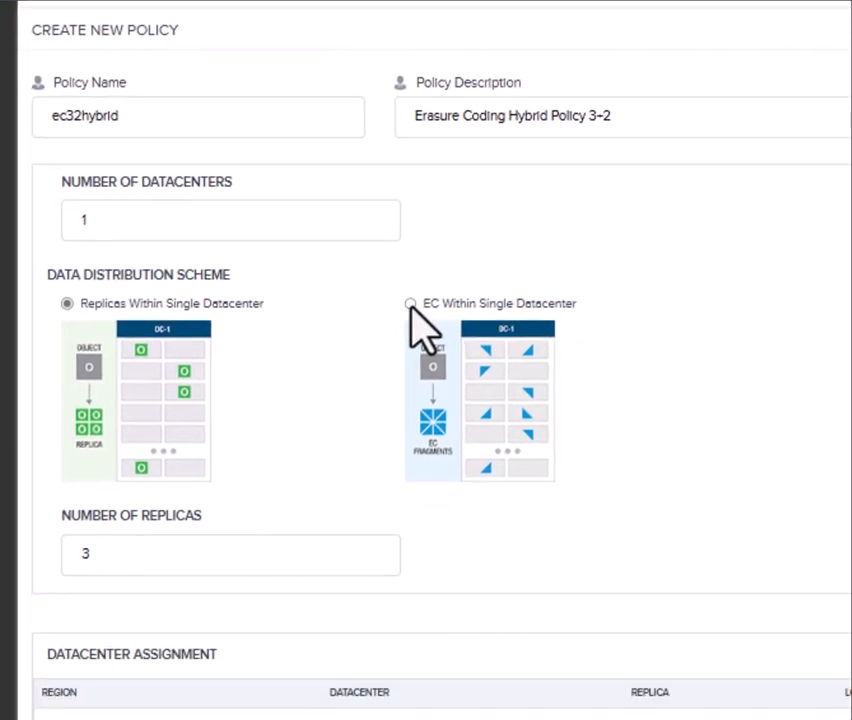
Choose EC Within Single Datacenter with K+M set to 3-2
click(427, 399)
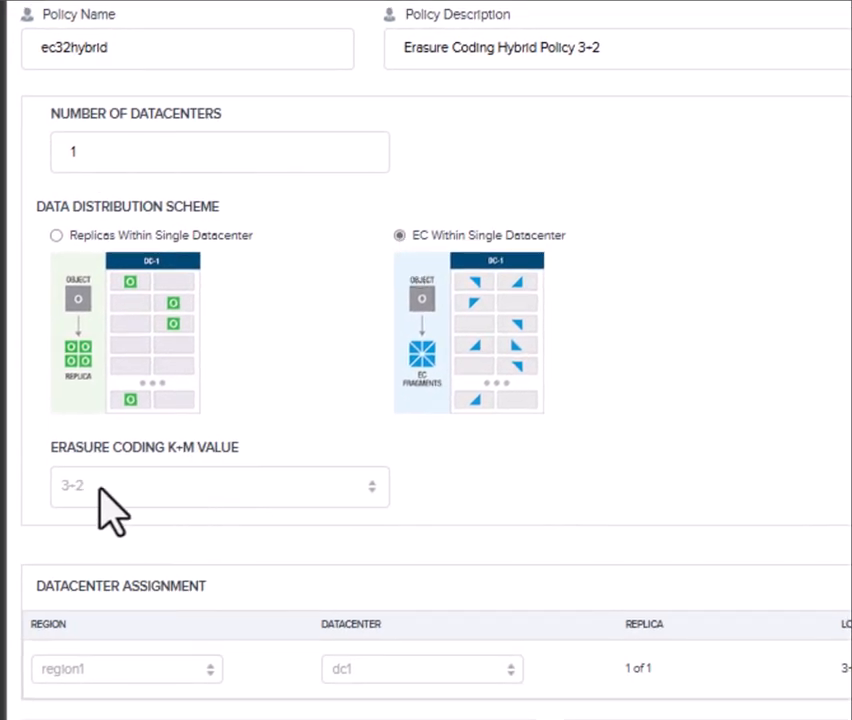
click(243, 507)
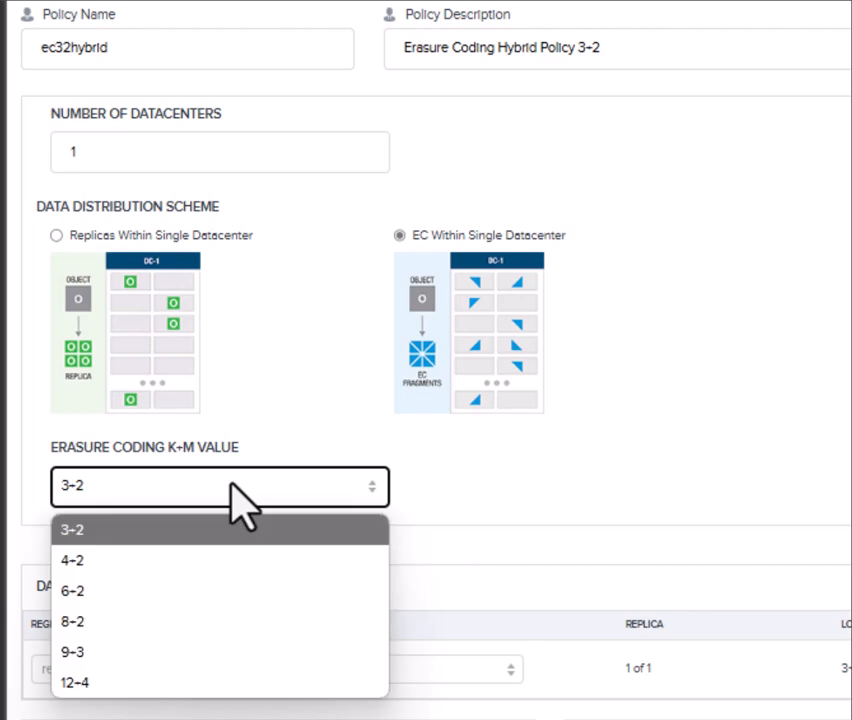
click(214, 585)
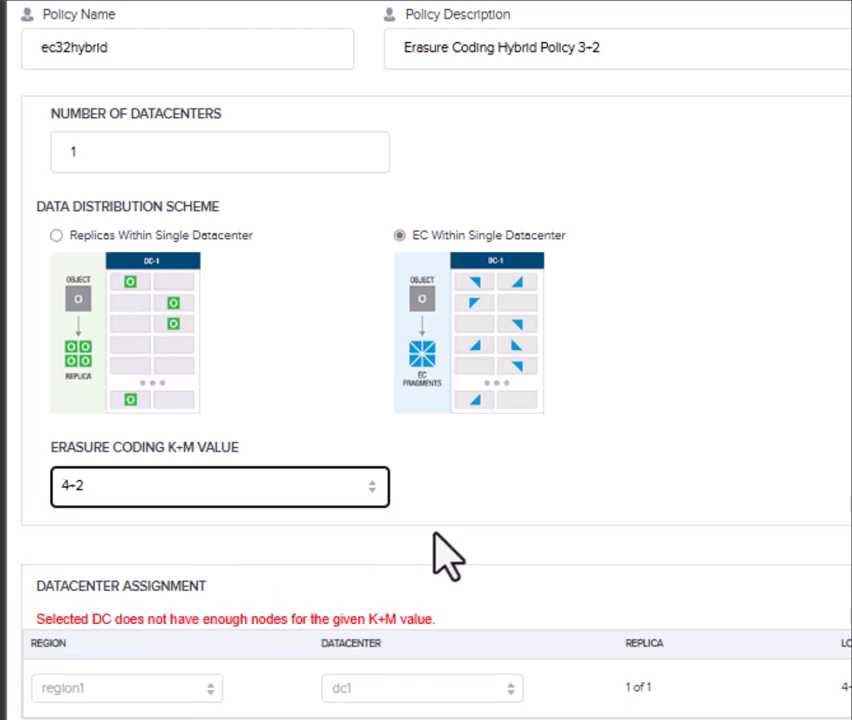
click(359, 498)
click(205, 538)
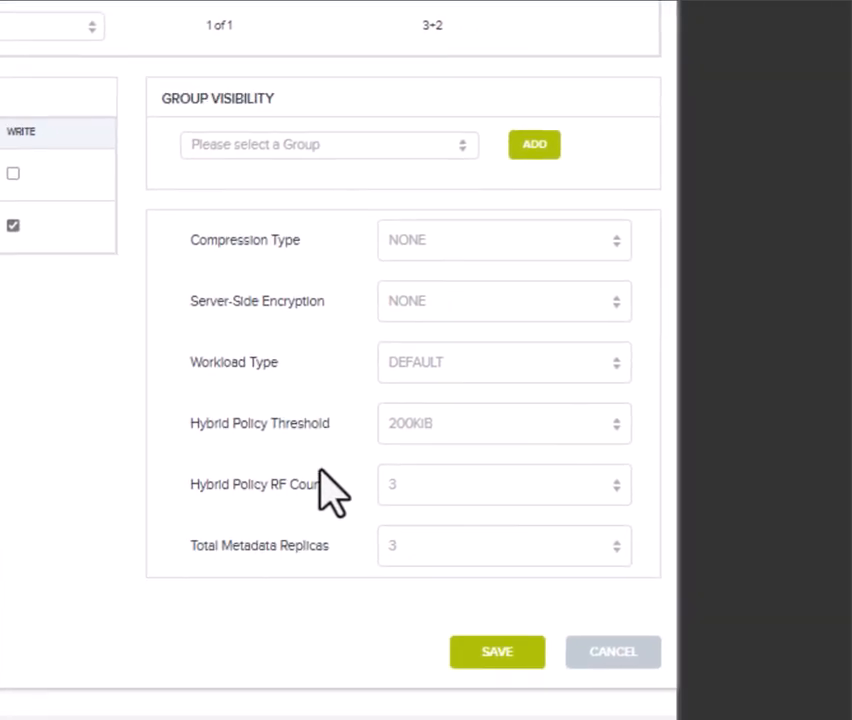
drag(185, 427, 328, 429)
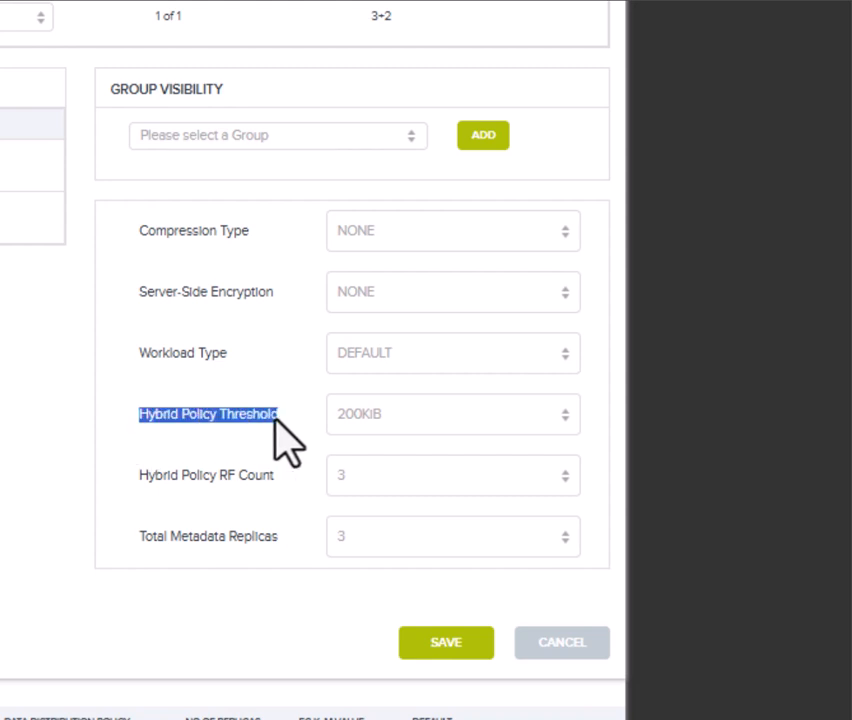
click(285, 438)
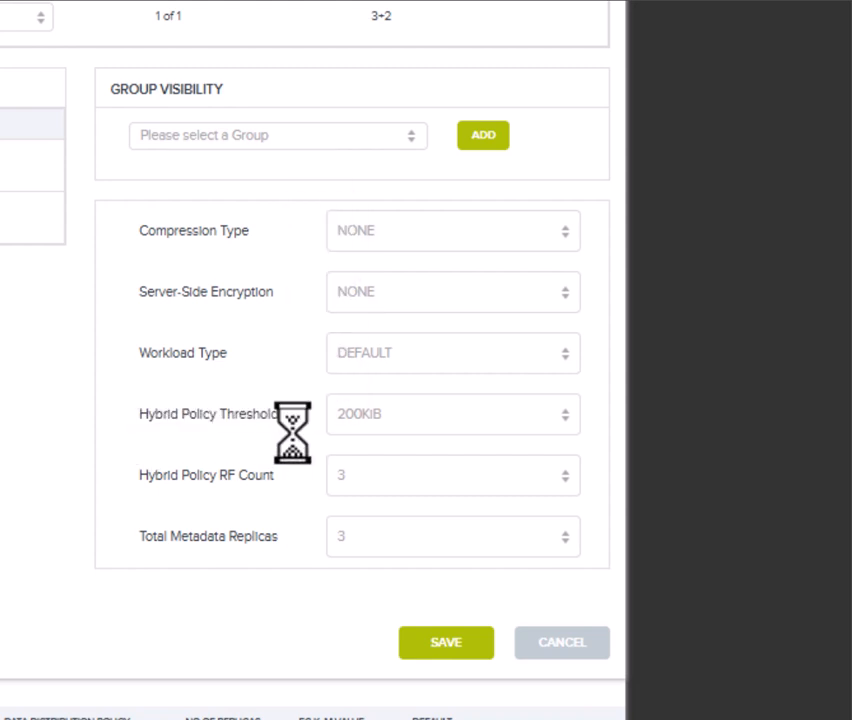
Set the hybrid policy threshold to 32KiB and save the ec32hybrid policy
click(479, 430)
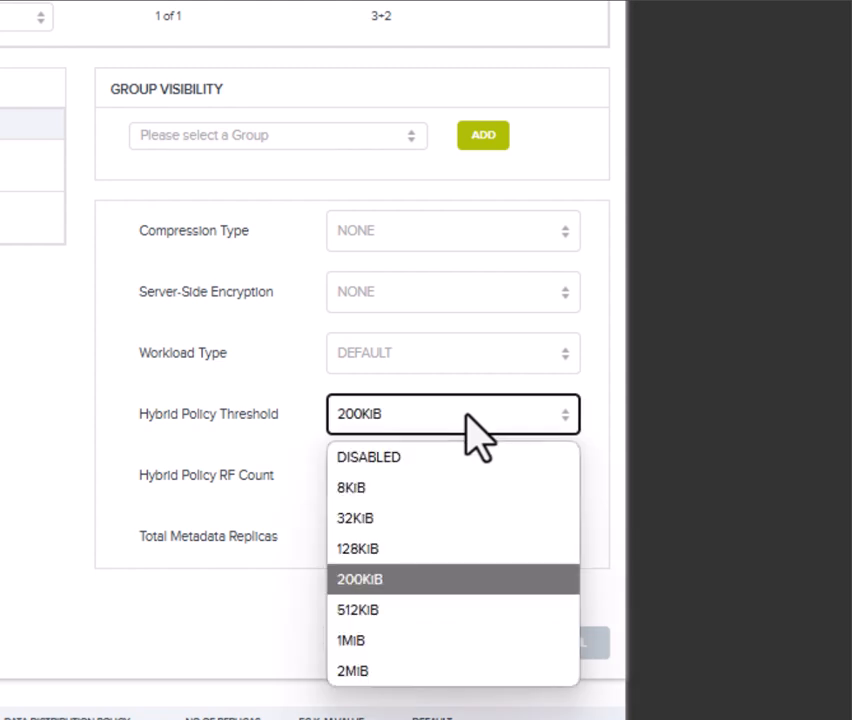
click(428, 520)
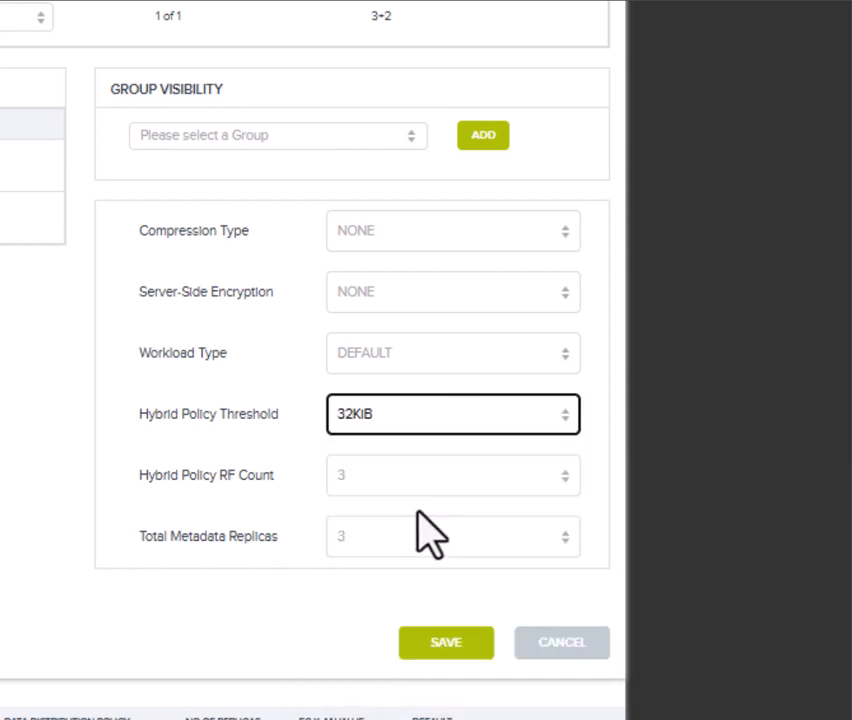
click(450, 648)
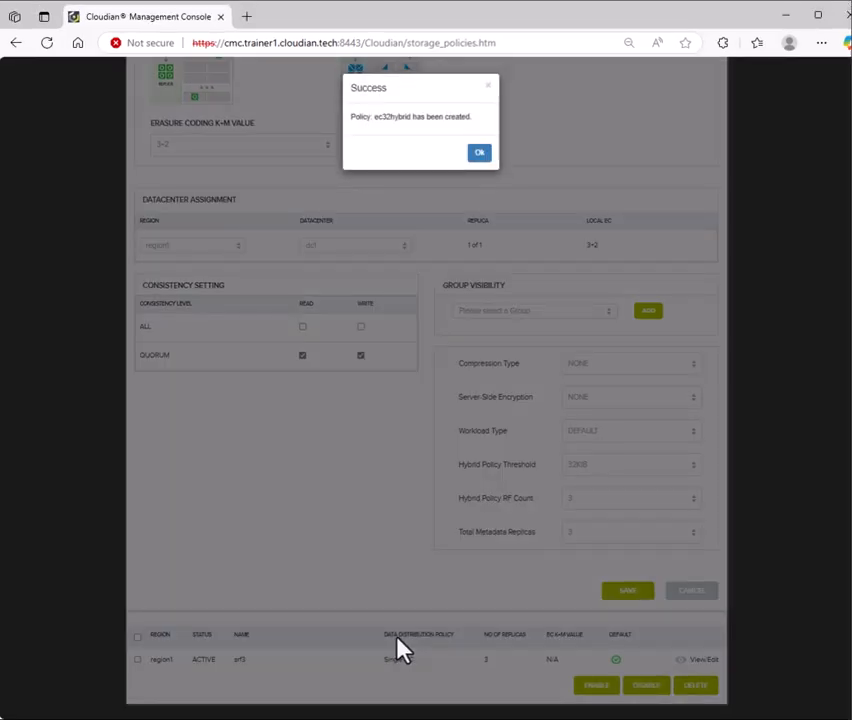
Dismiss the policy-created Success notice to return to the Storage Policies list
click(479, 157)
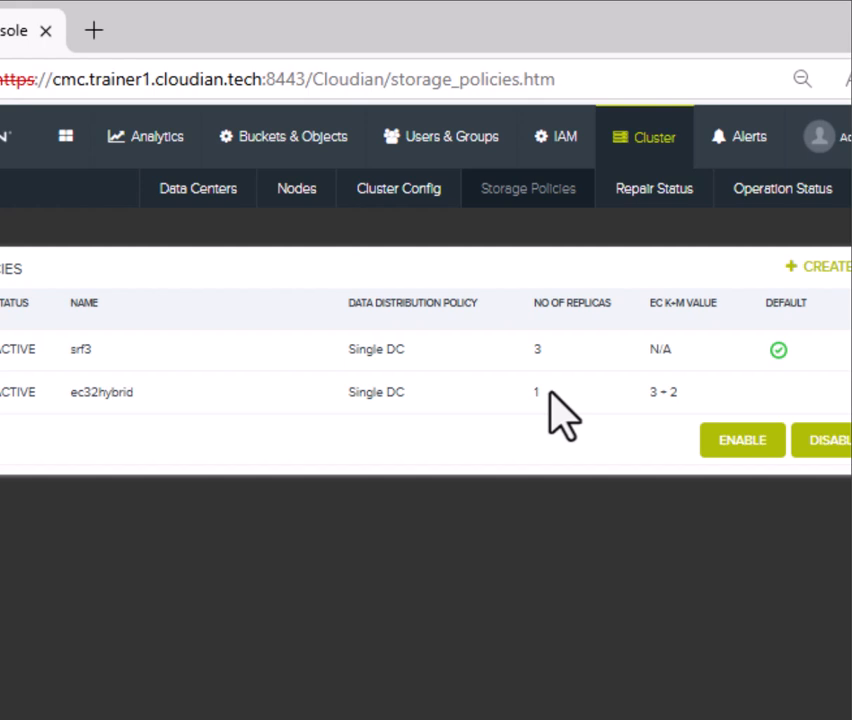
Filter Manage Users to the Users group and open the listed user's bucket data
click(461, 145)
click(130, 432)
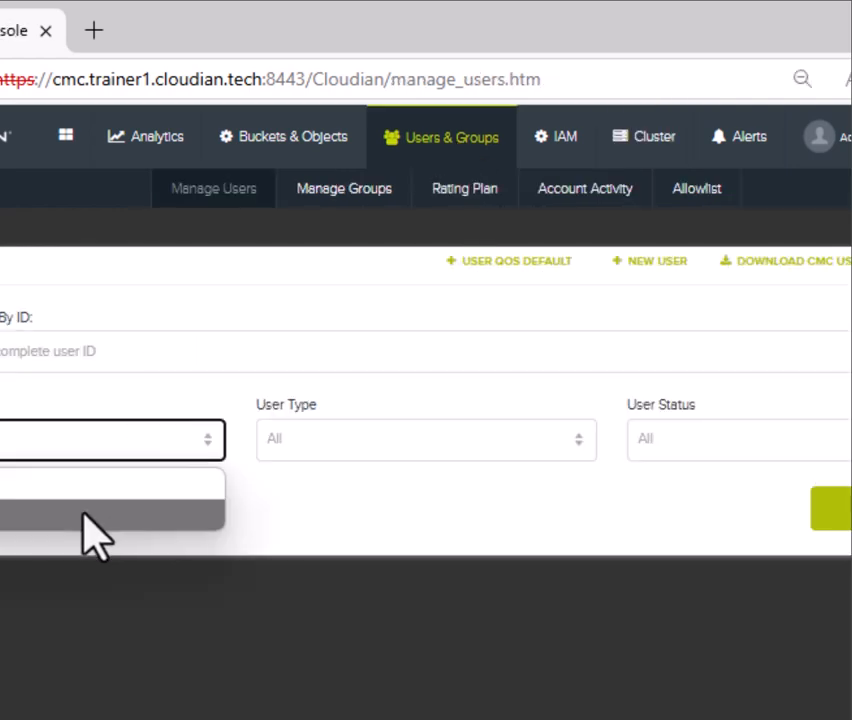
click(95, 535)
click(835, 508)
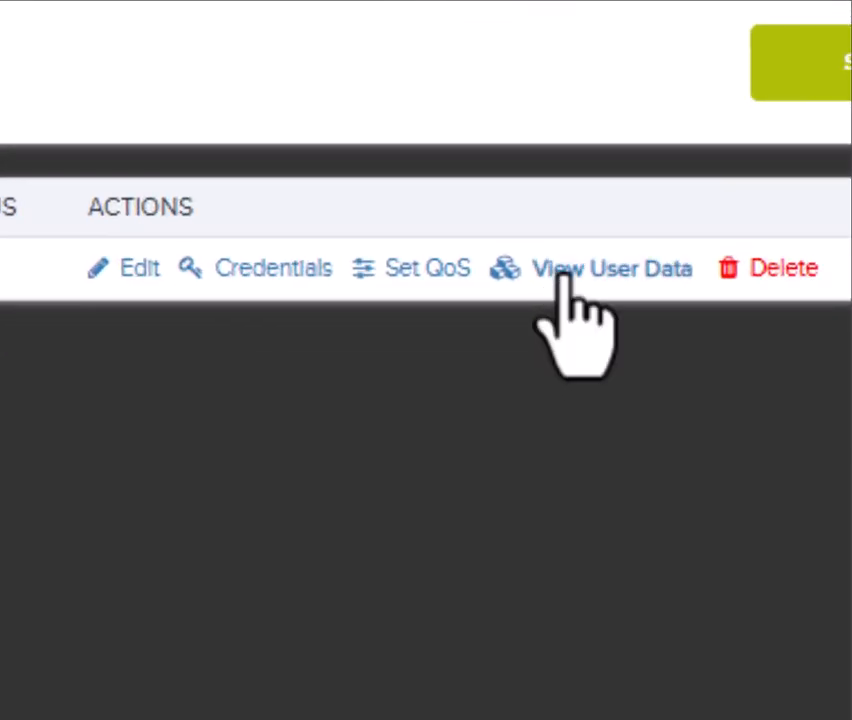
click(563, 272)
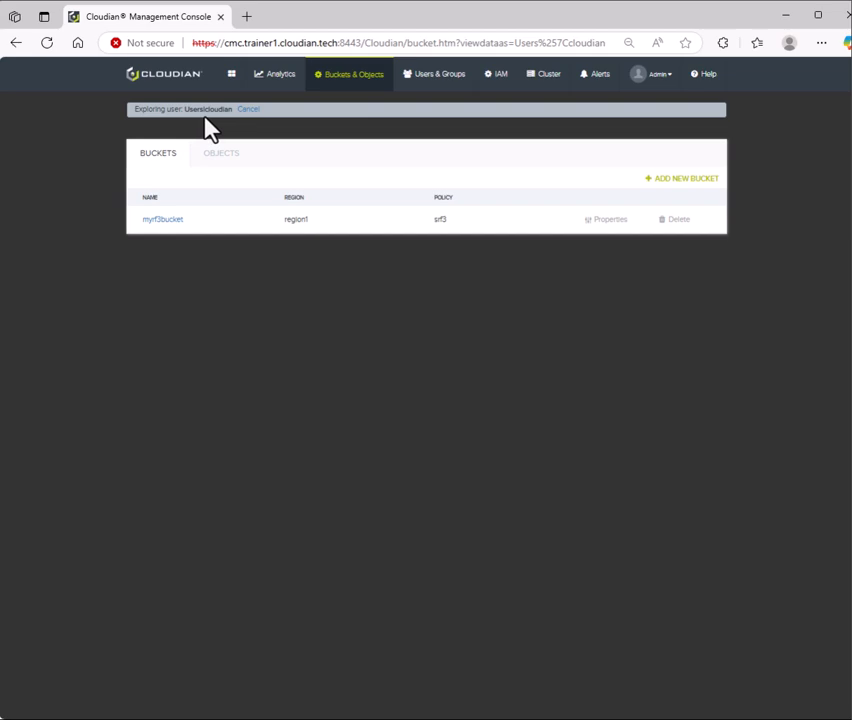
Add a bucket named myhybridbucket that uses the ec32hybrid storage policy
click(686, 178)
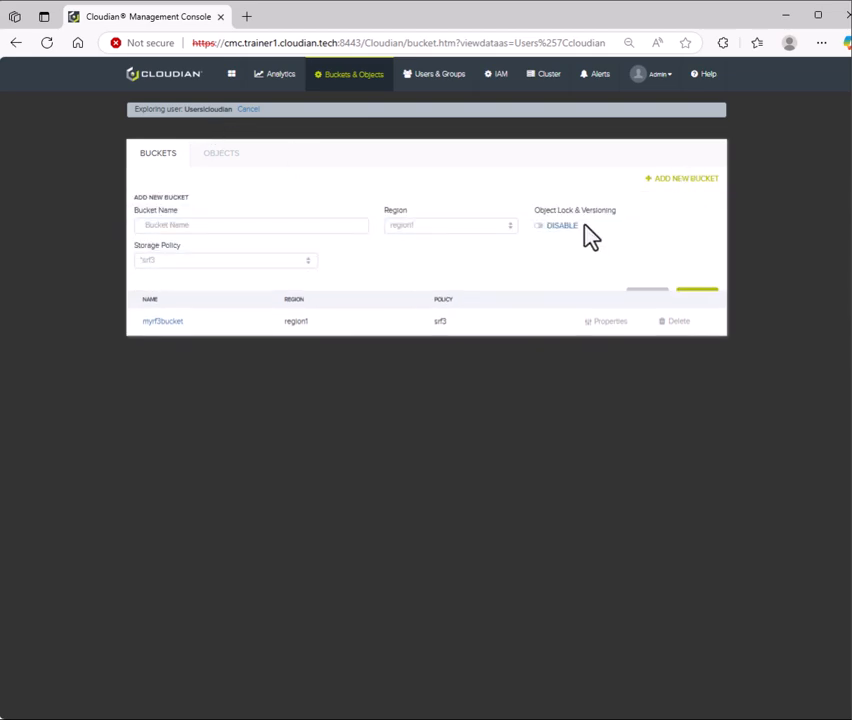
click(270, 226)
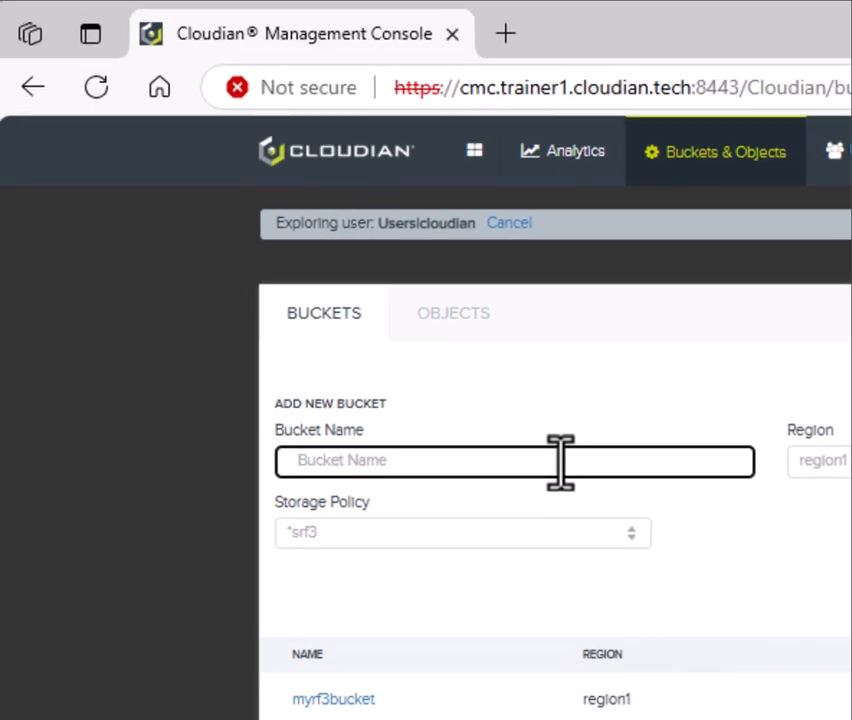
text(my)
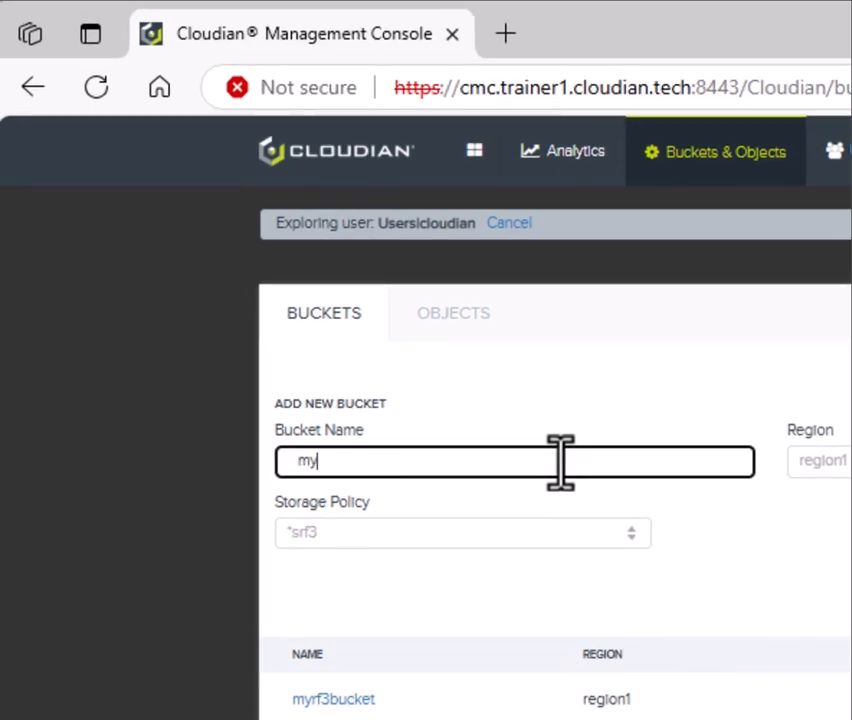
text(hybridbucket)
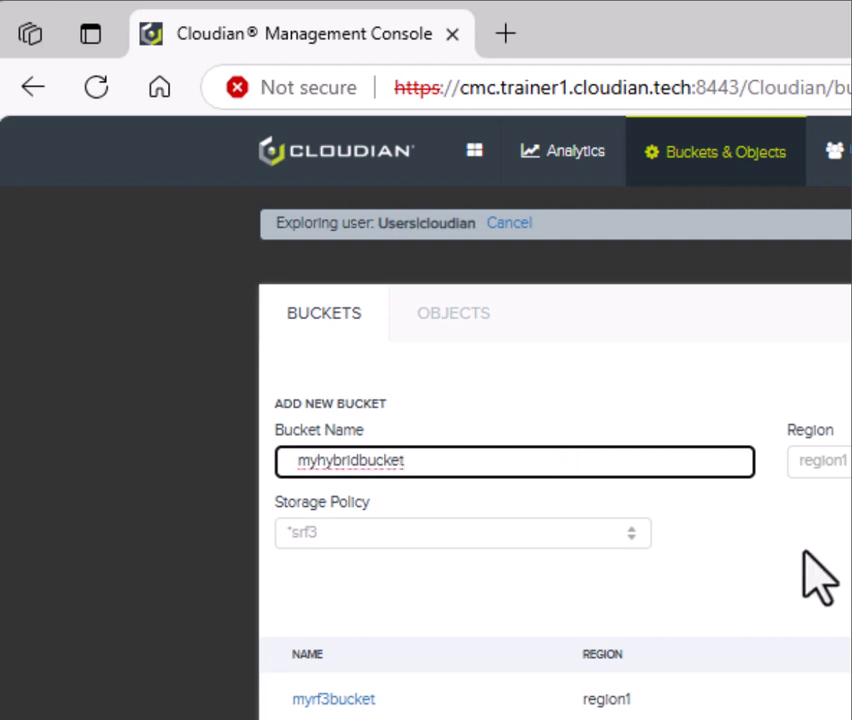
click(617, 540)
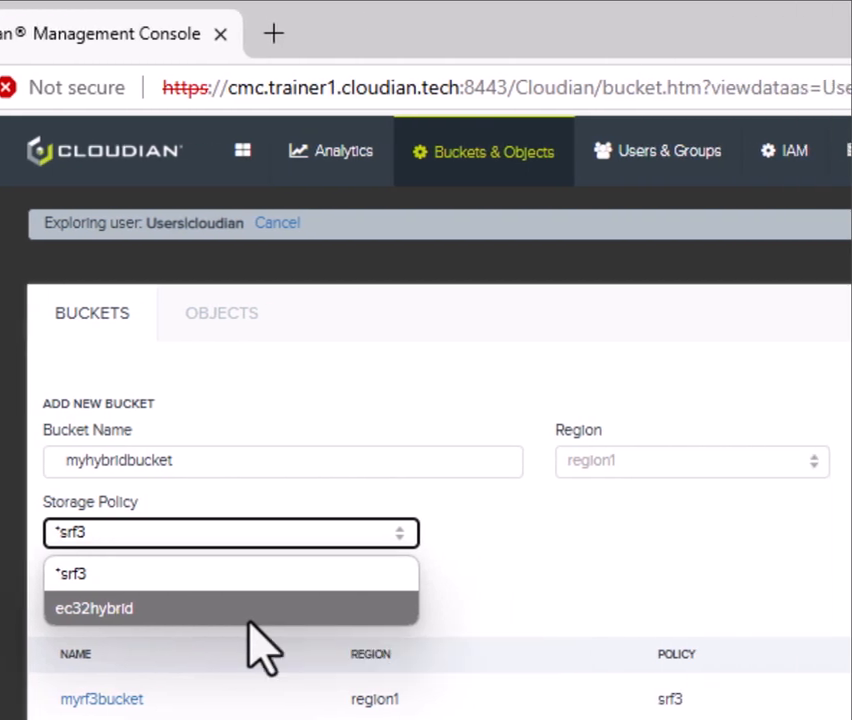
click(249, 618)
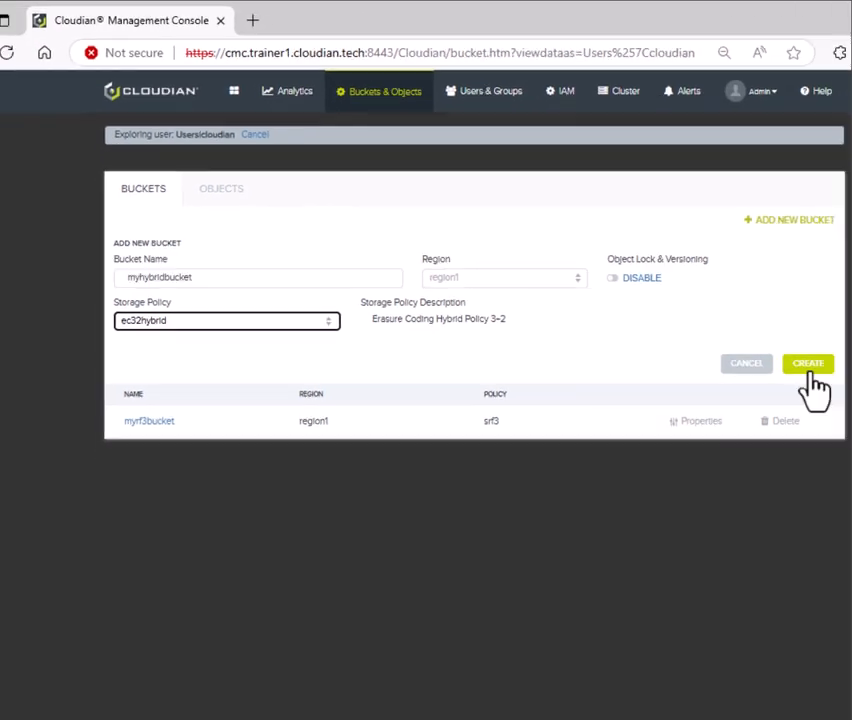
click(698, 298)
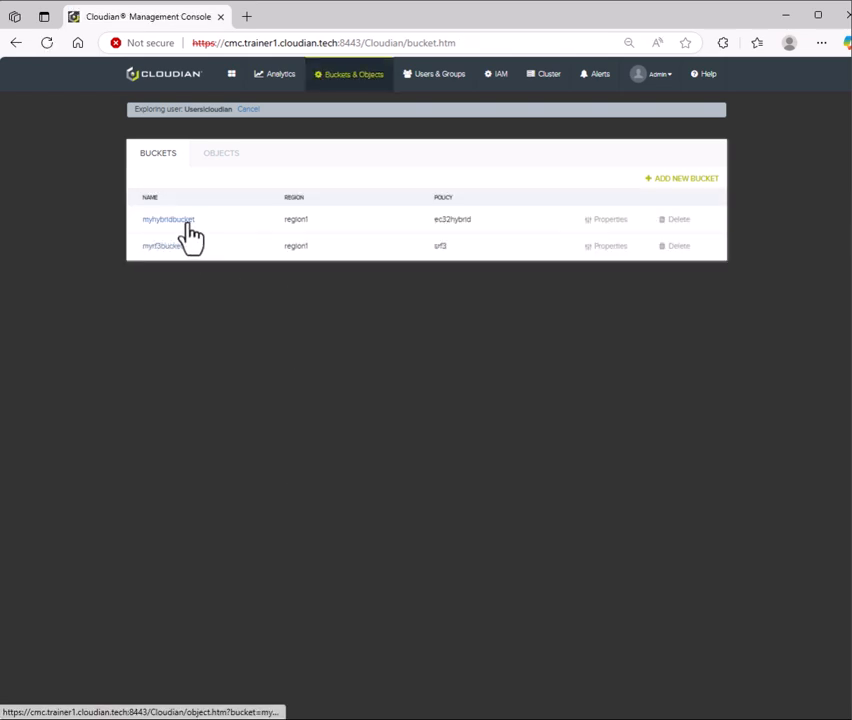
Upload the files 5k and 50k to myhybridbucket, then clear finished uploads and close the dialog
click(186, 222)
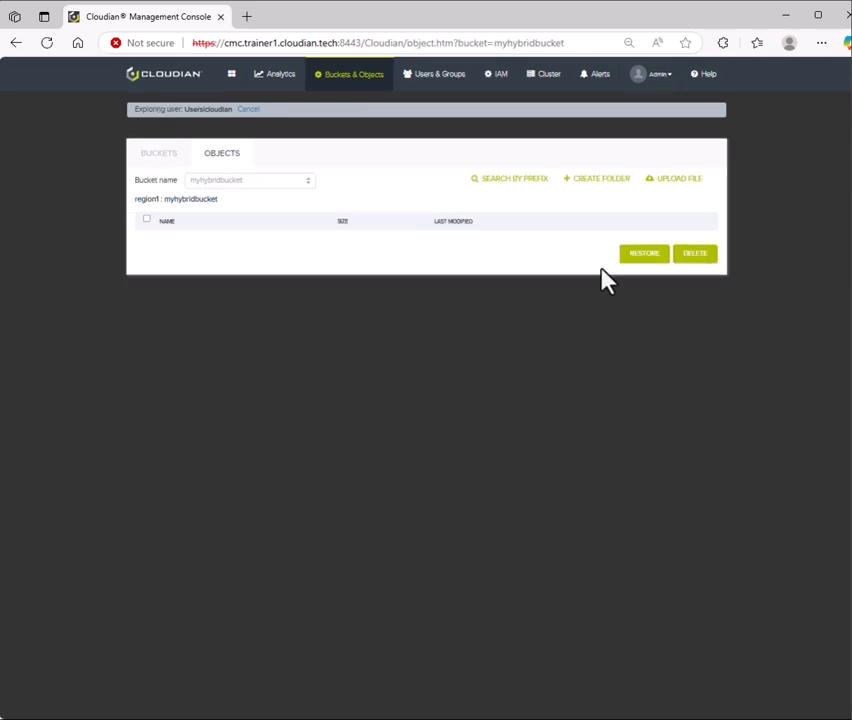
click(672, 180)
click(279, 391)
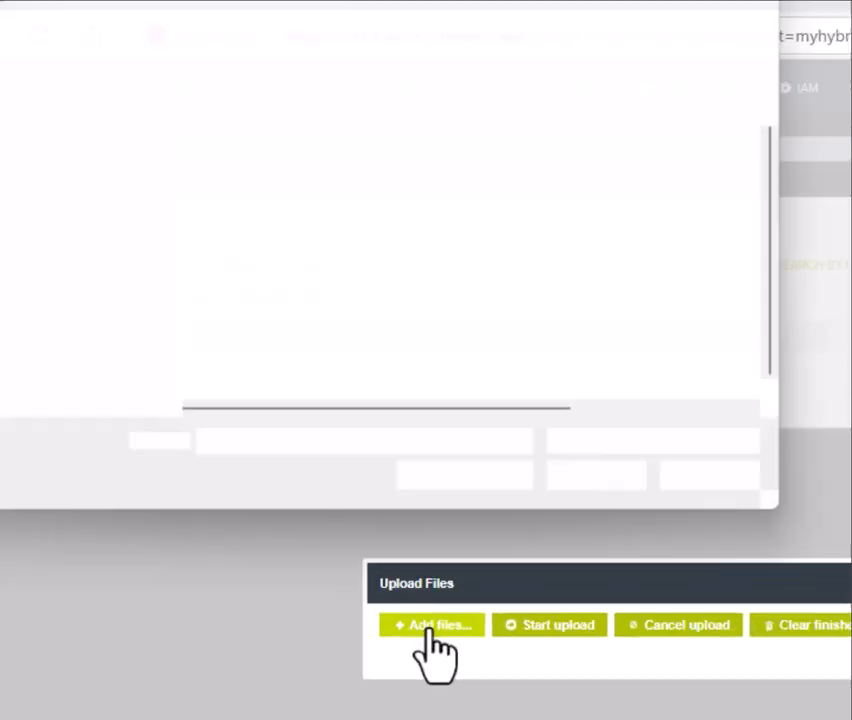
click(472, 320)
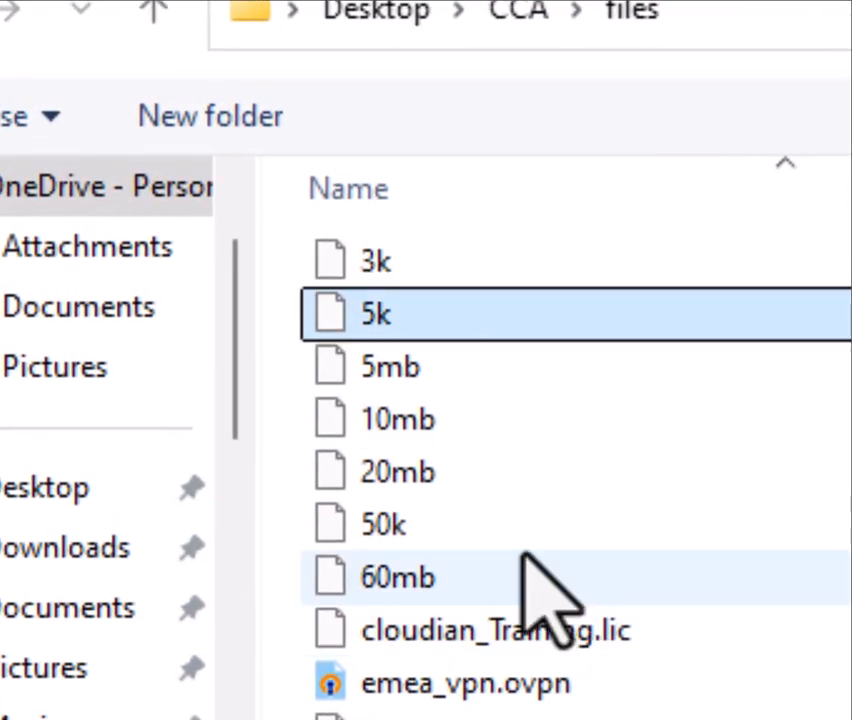
click(521, 538)
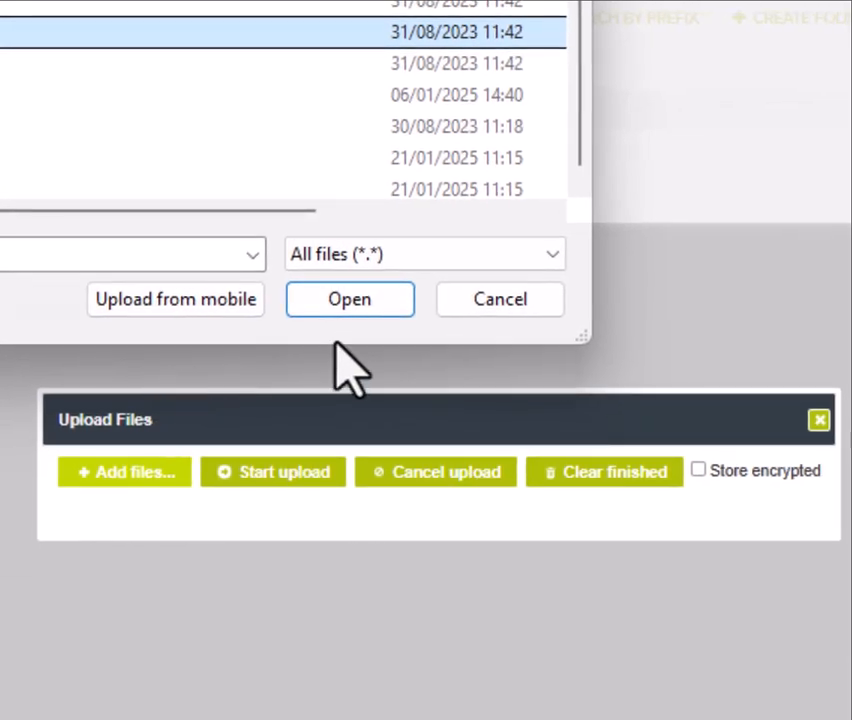
click(338, 305)
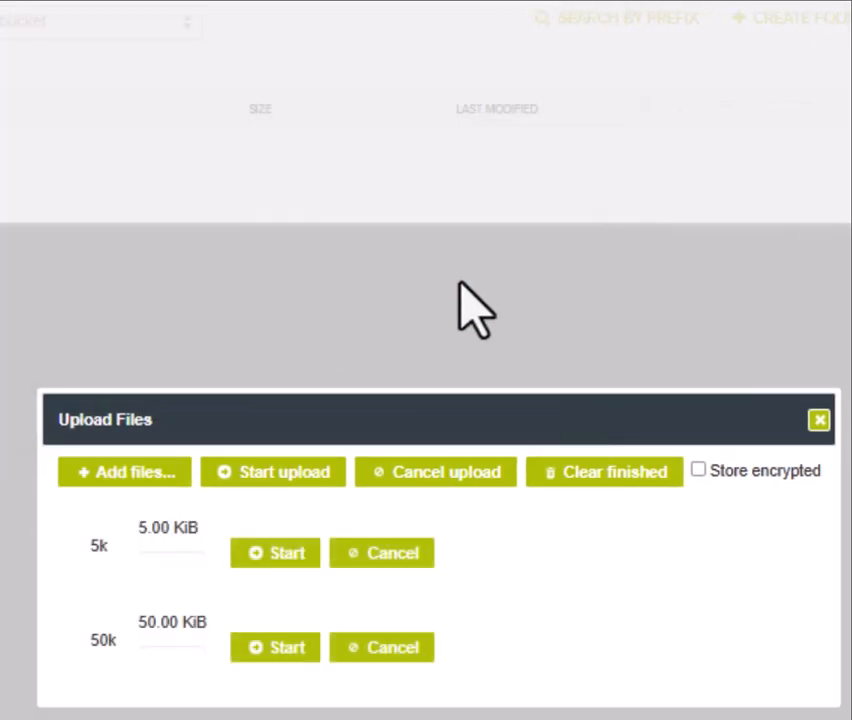
click(276, 486)
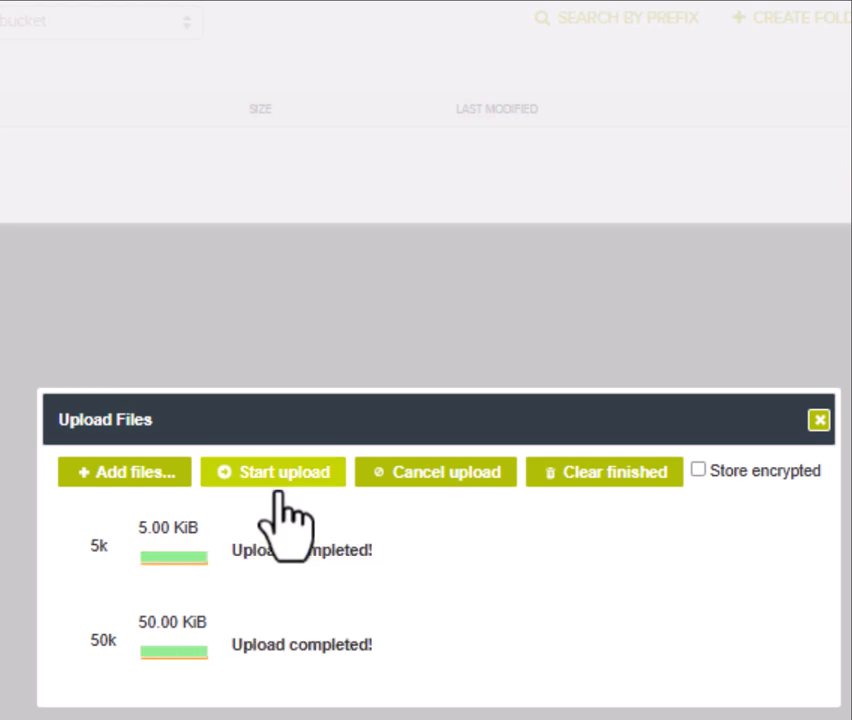
click(605, 474)
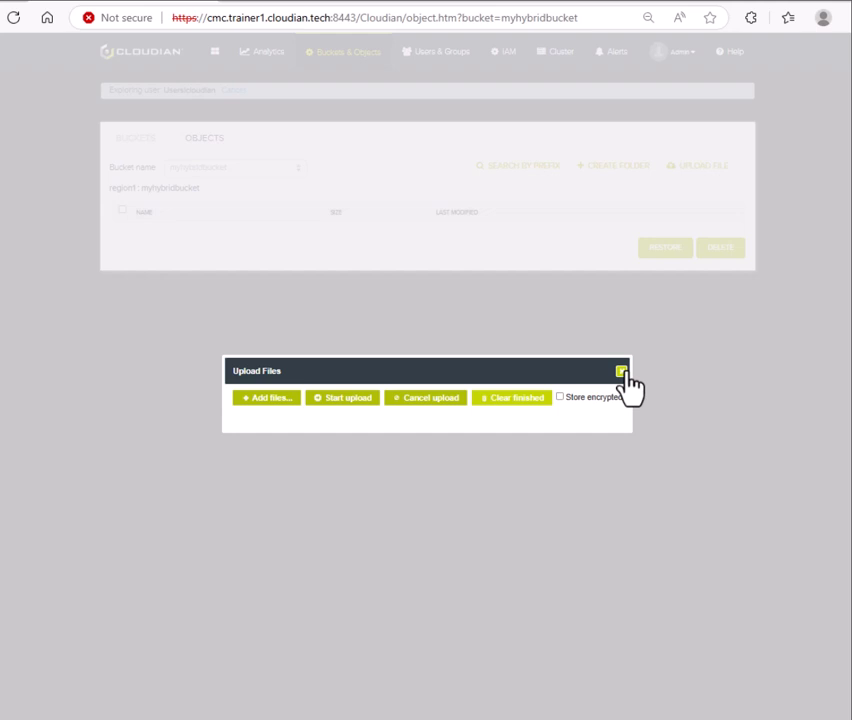
click(780, 411)
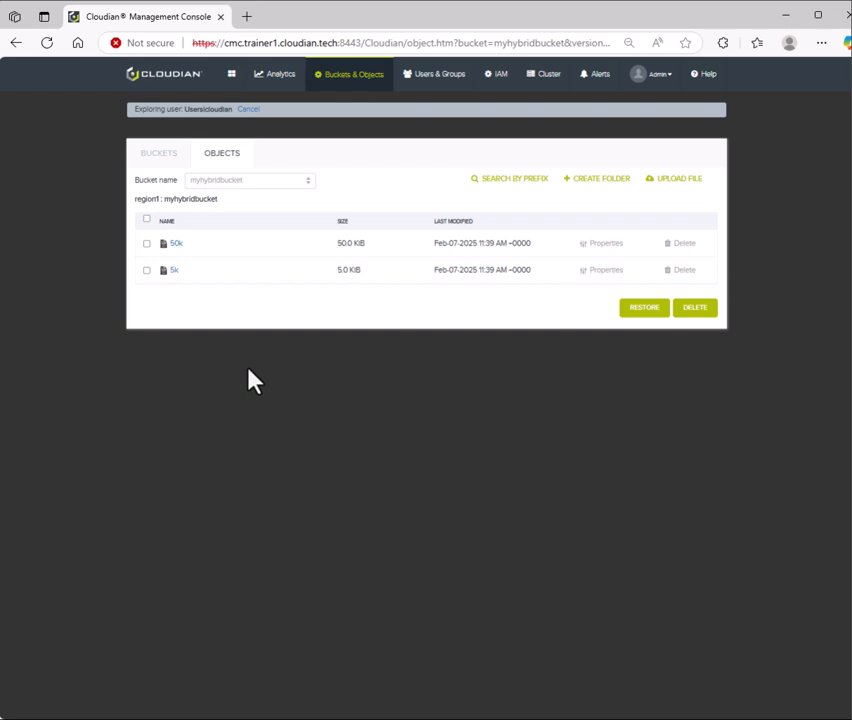
In Analytics > Object Locator, enter bucket myhybridbucket and object 50k
click(281, 84)
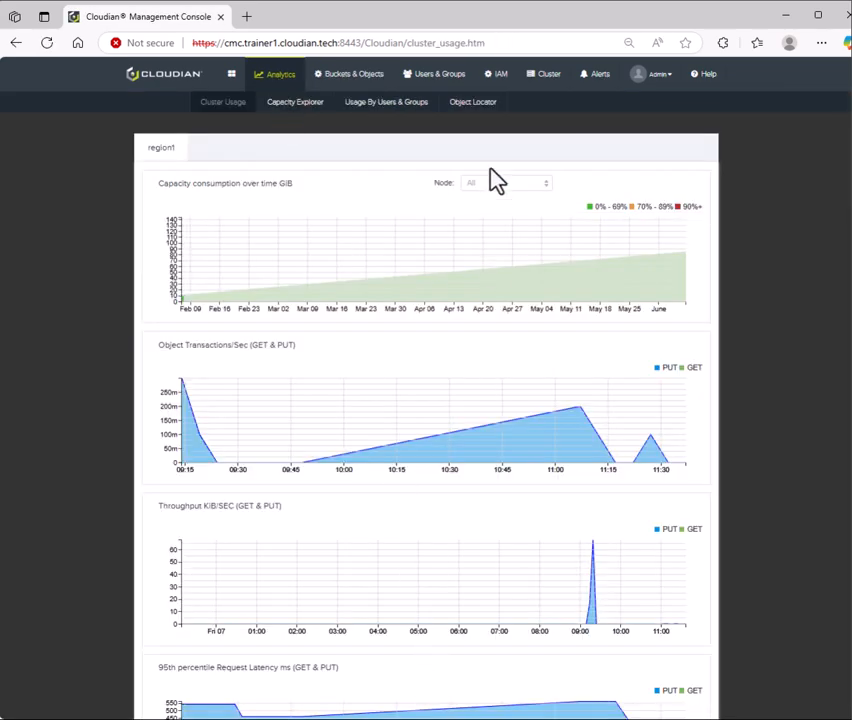
click(488, 118)
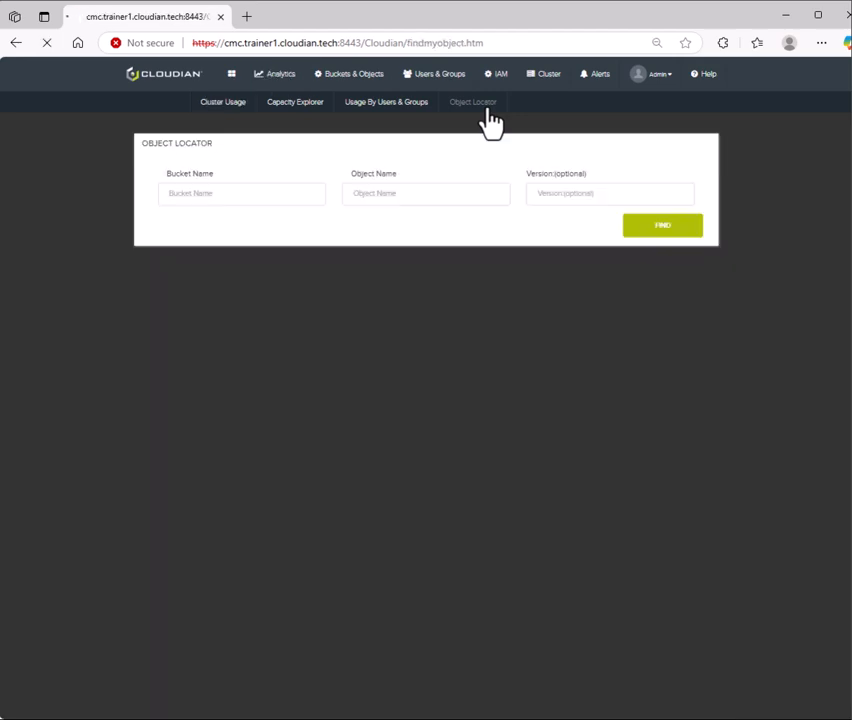
click(290, 196)
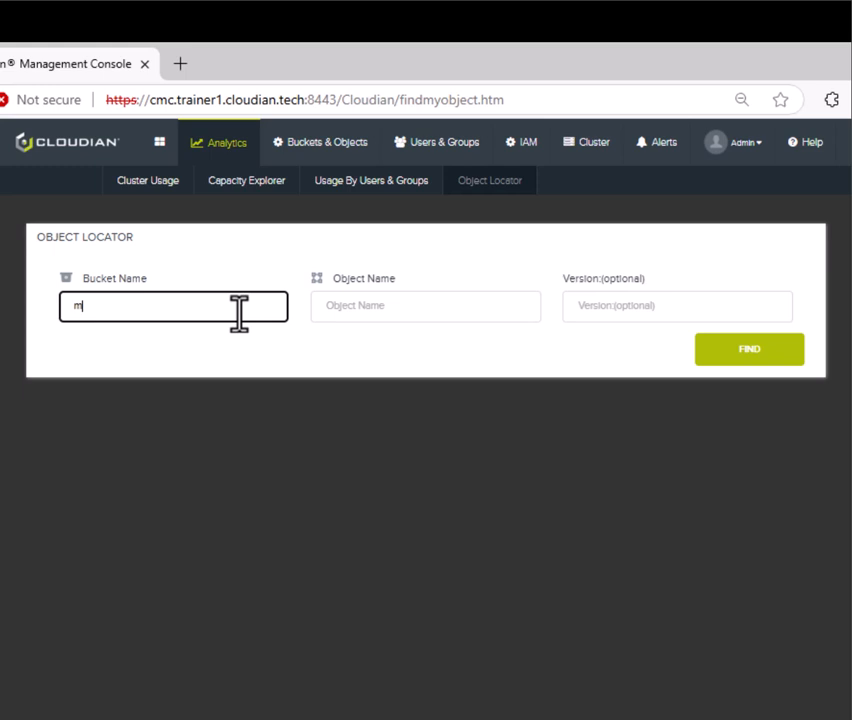
text(yhybridbucket)
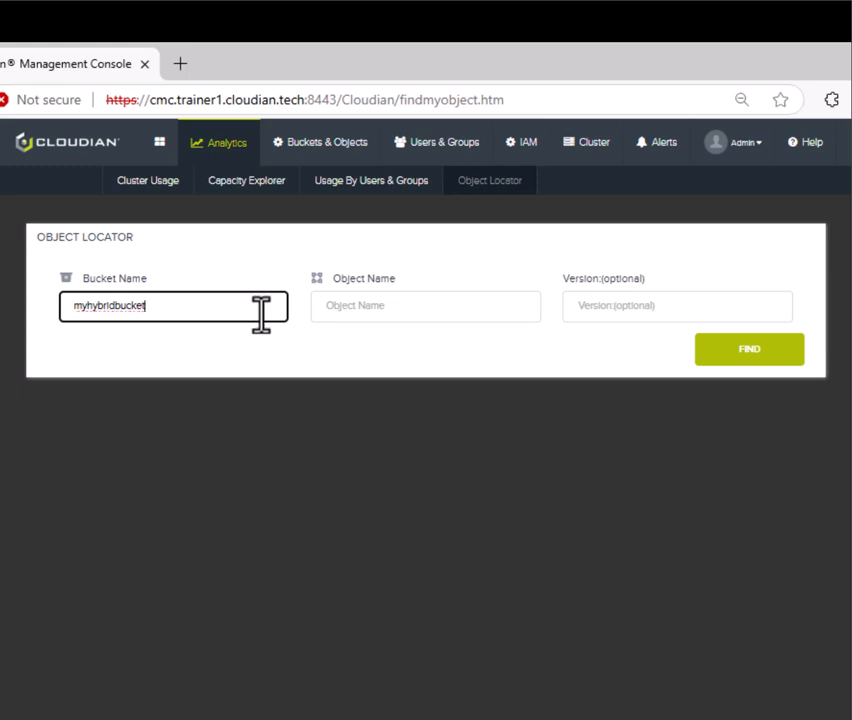
click(331, 313)
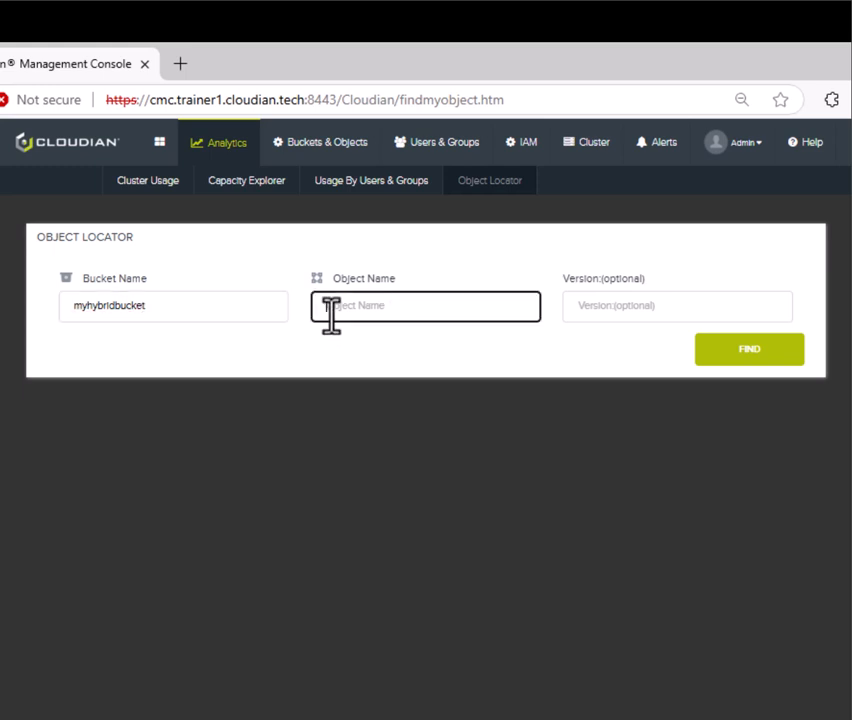
text(s)
text(0k)
Find 50k and highlight its EC type, the 5-of-5 fragments message and a fragment file path
key(Return)
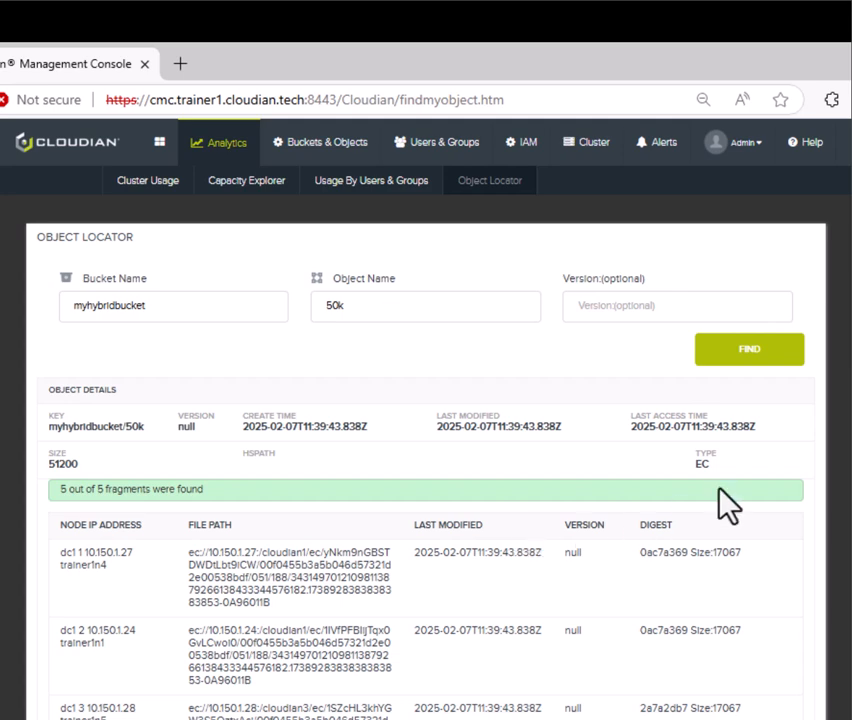
drag(718, 470, 684, 470)
drag(218, 493, 34, 517)
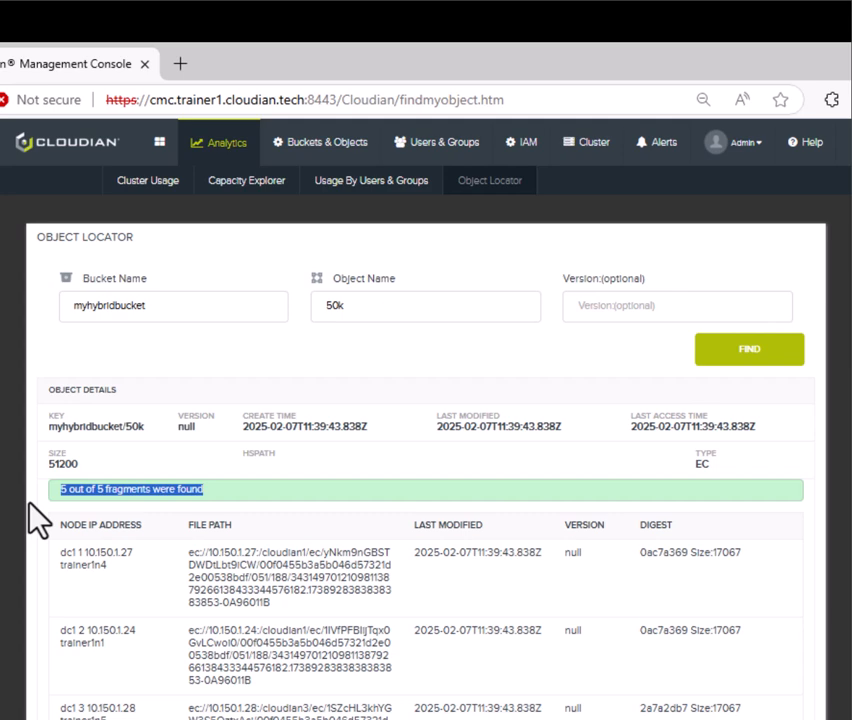
click(338, 482)
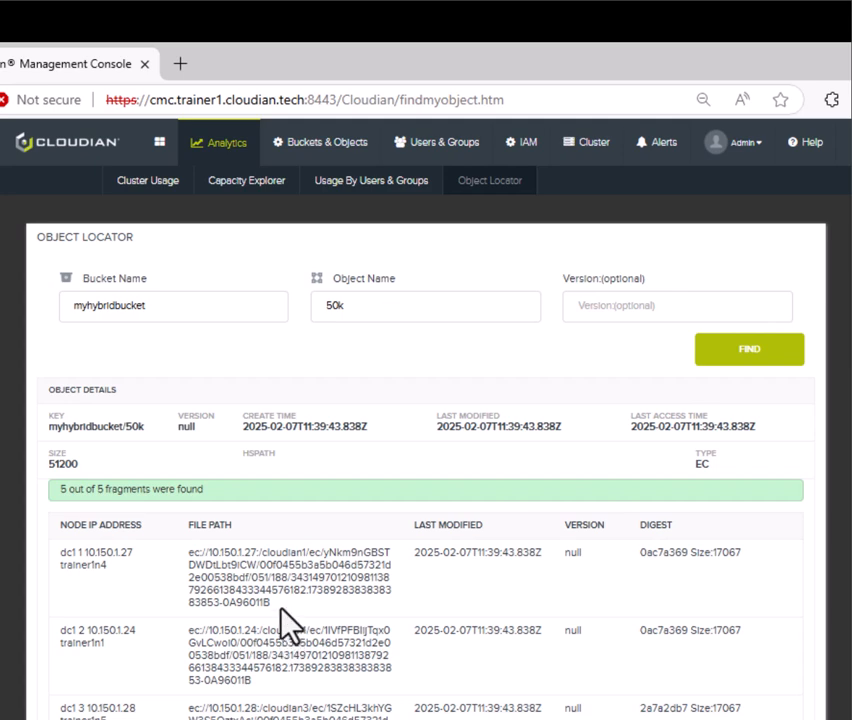
drag(287, 627, 190, 580)
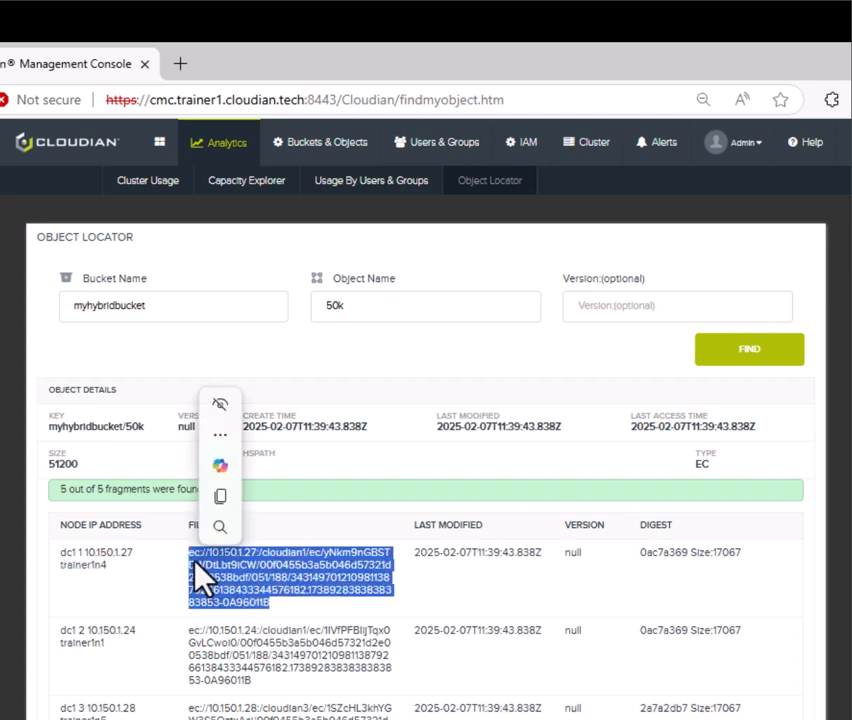
click(193, 563)
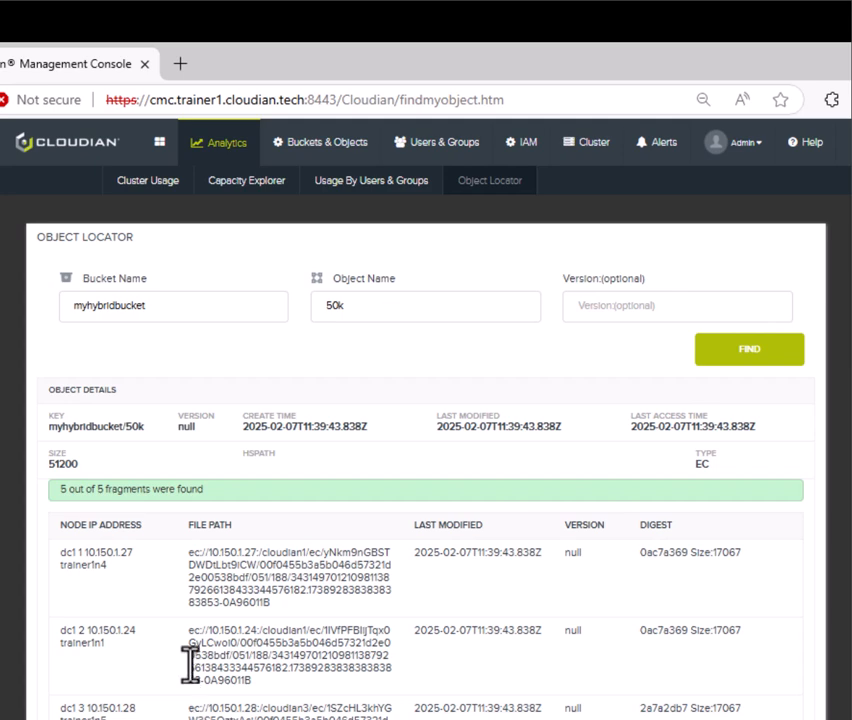
Look up object 5k and highlight its REPLICAS type and the first replica's file path
click(332, 307)
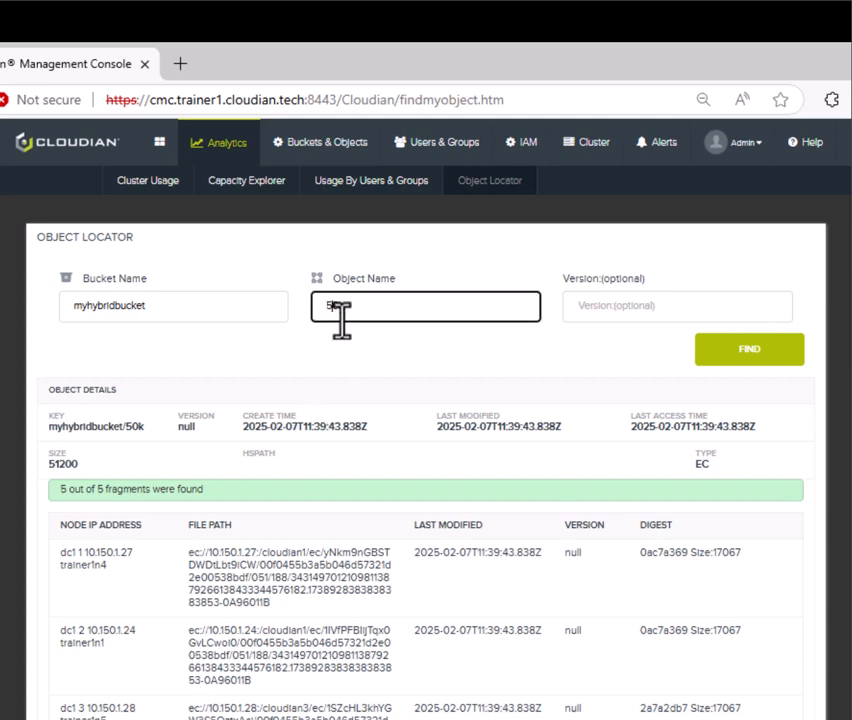
key(Delete)
click(470, 382)
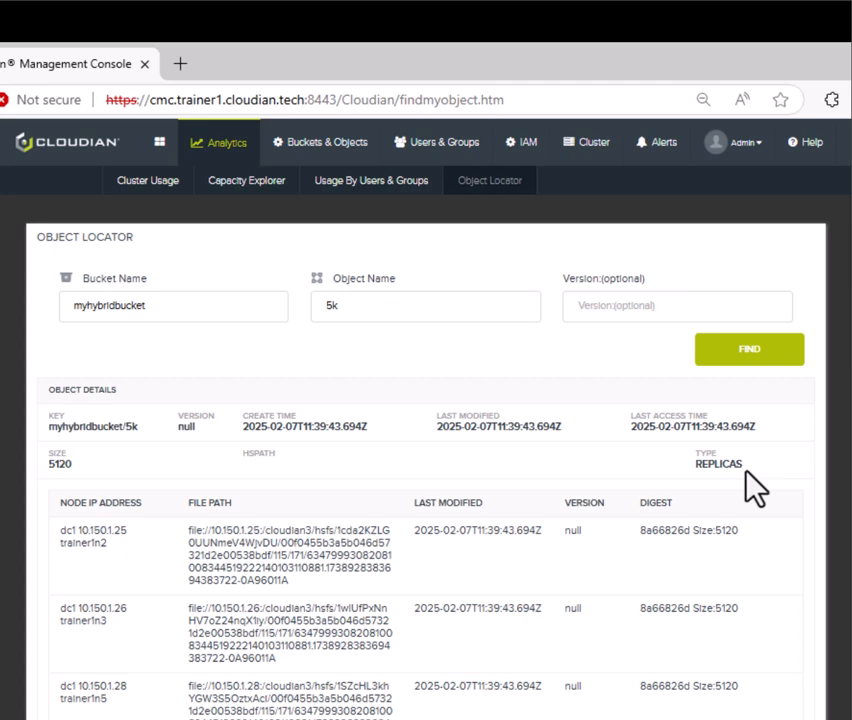
drag(745, 470, 689, 474)
click(641, 475)
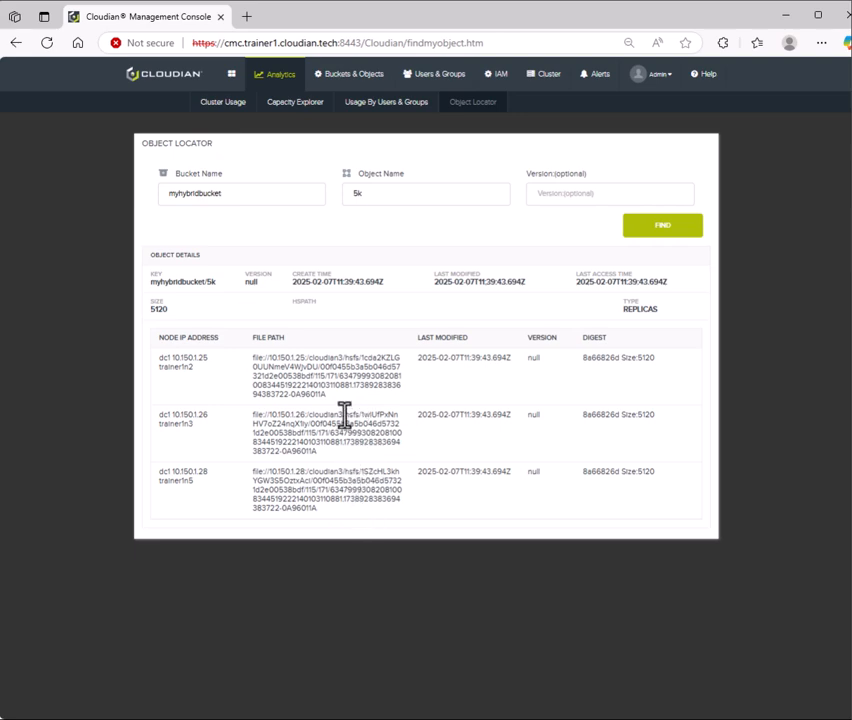
drag(342, 409, 250, 358)
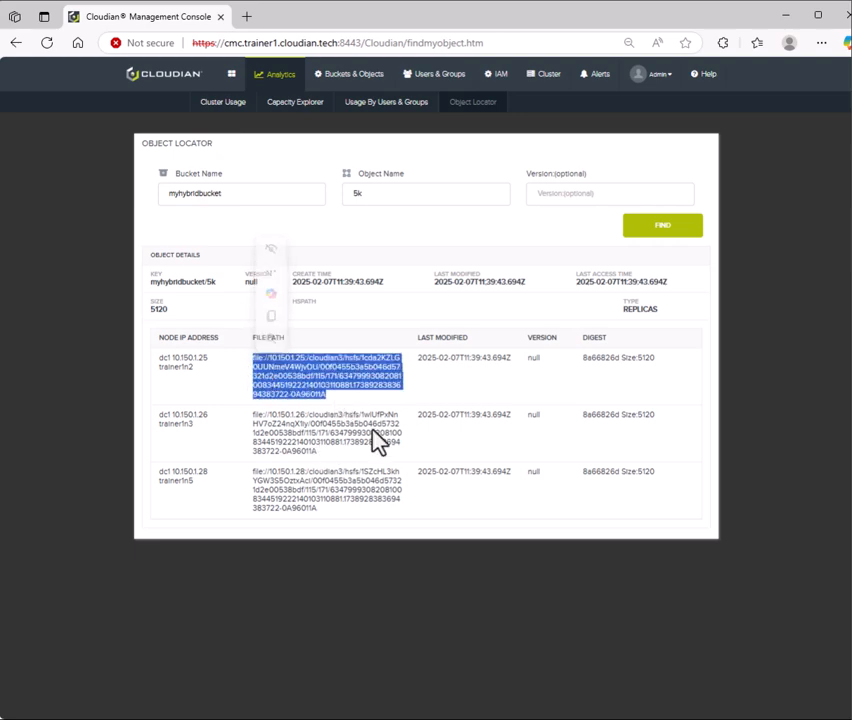
Open the Object Locator help topic explaining how to view an object's storage location
click(441, 467)
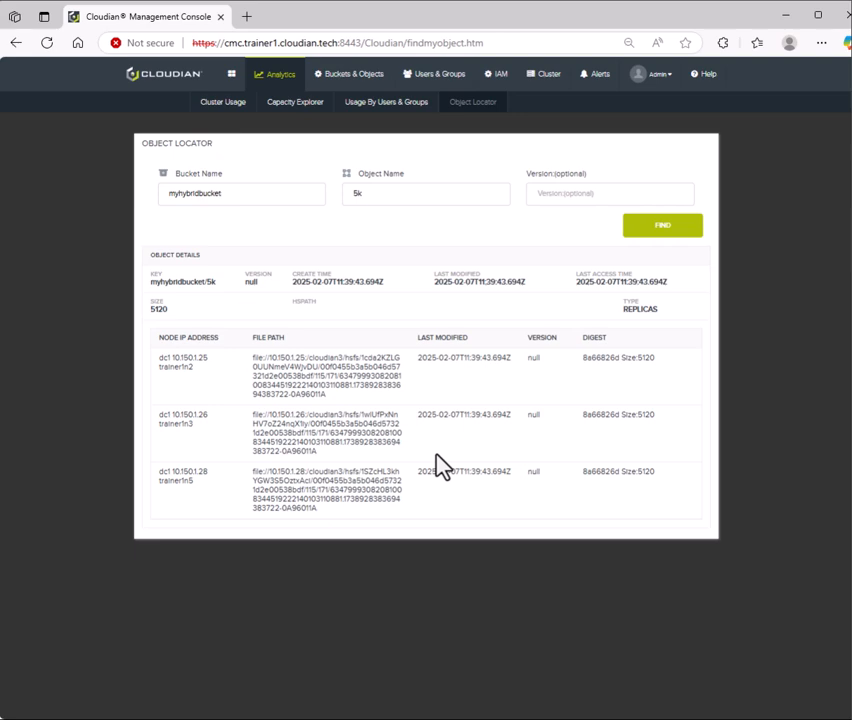
click(701, 86)
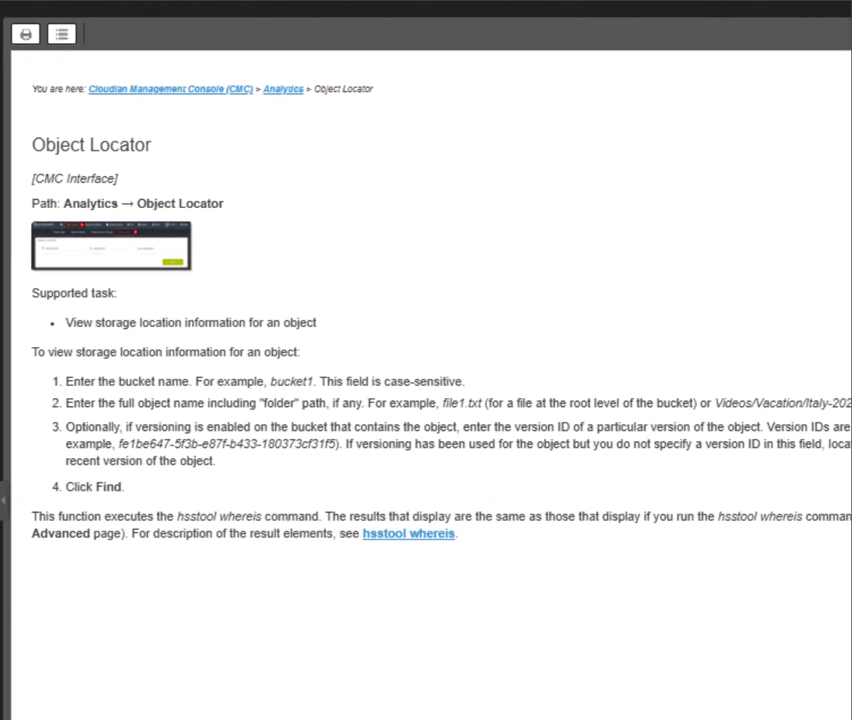